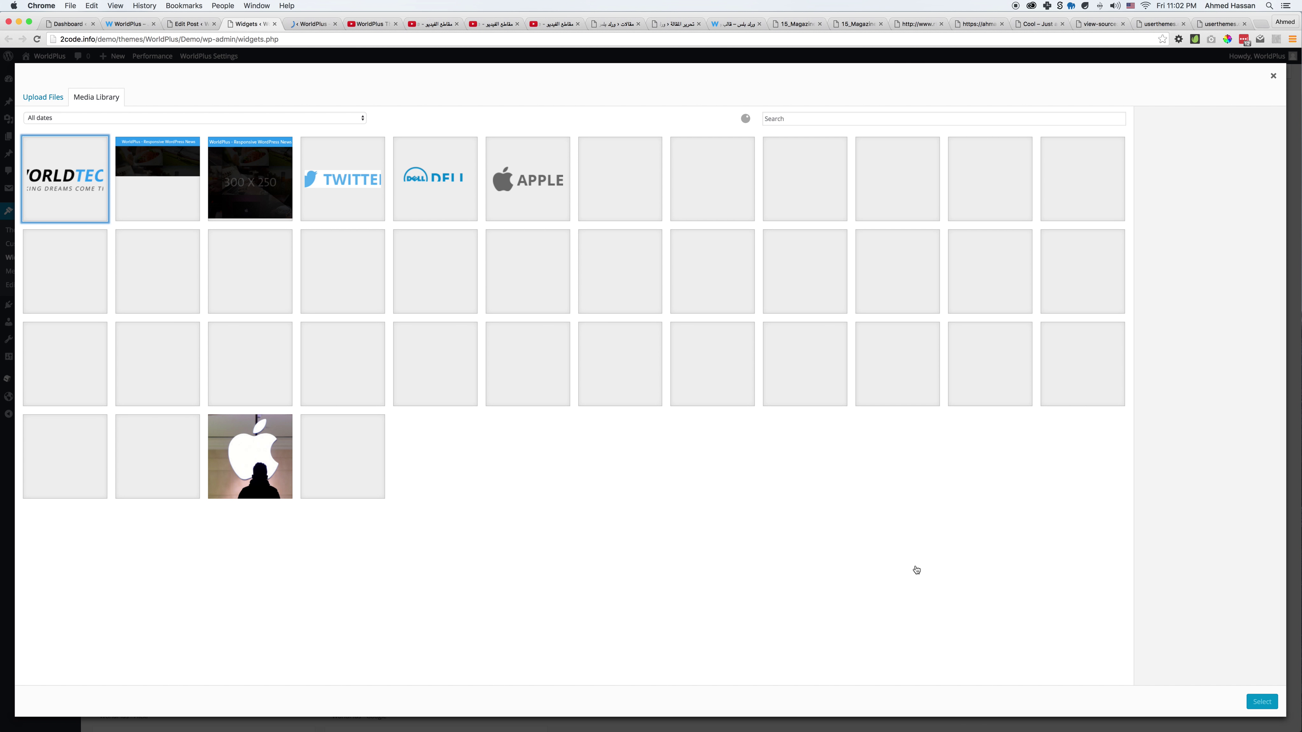
# Confirm the About me widget's avatar image and fill in the author's name
pyautogui.click(1260, 703)
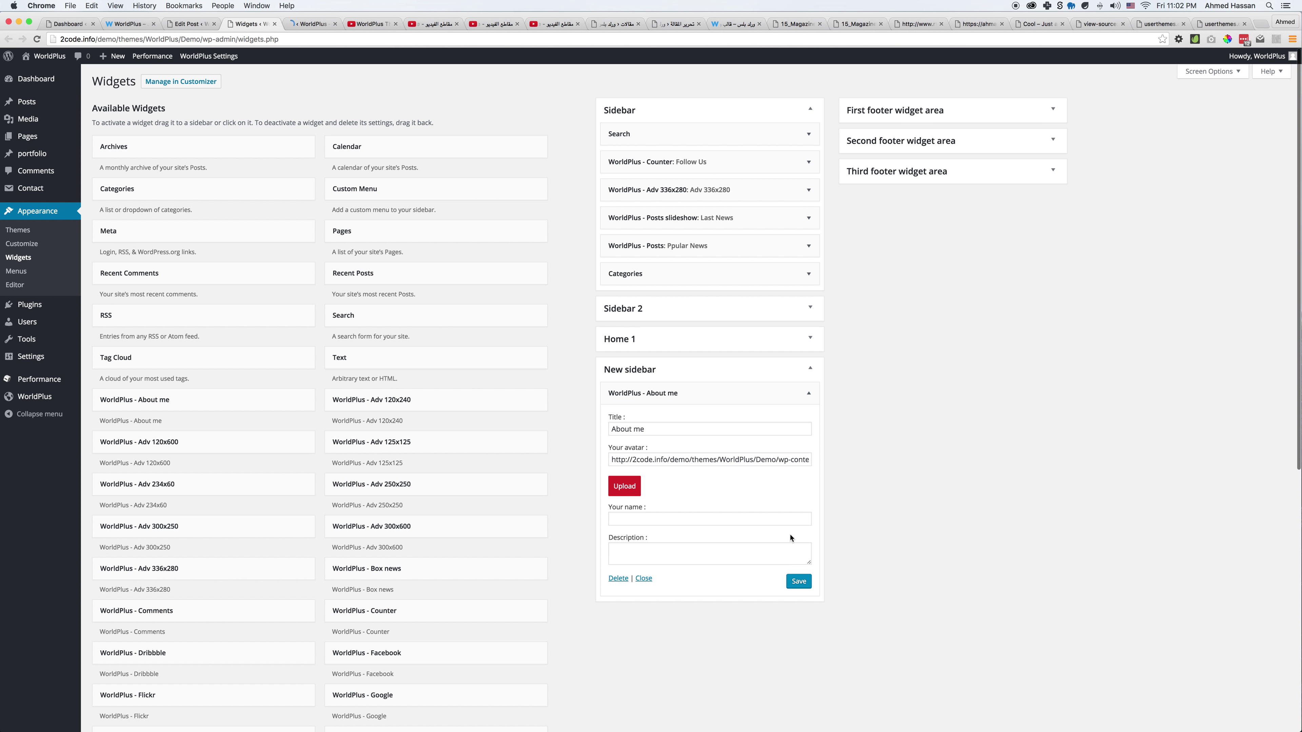
pyautogui.click(681, 518)
pyautogui.write('Ahmed Hassan')
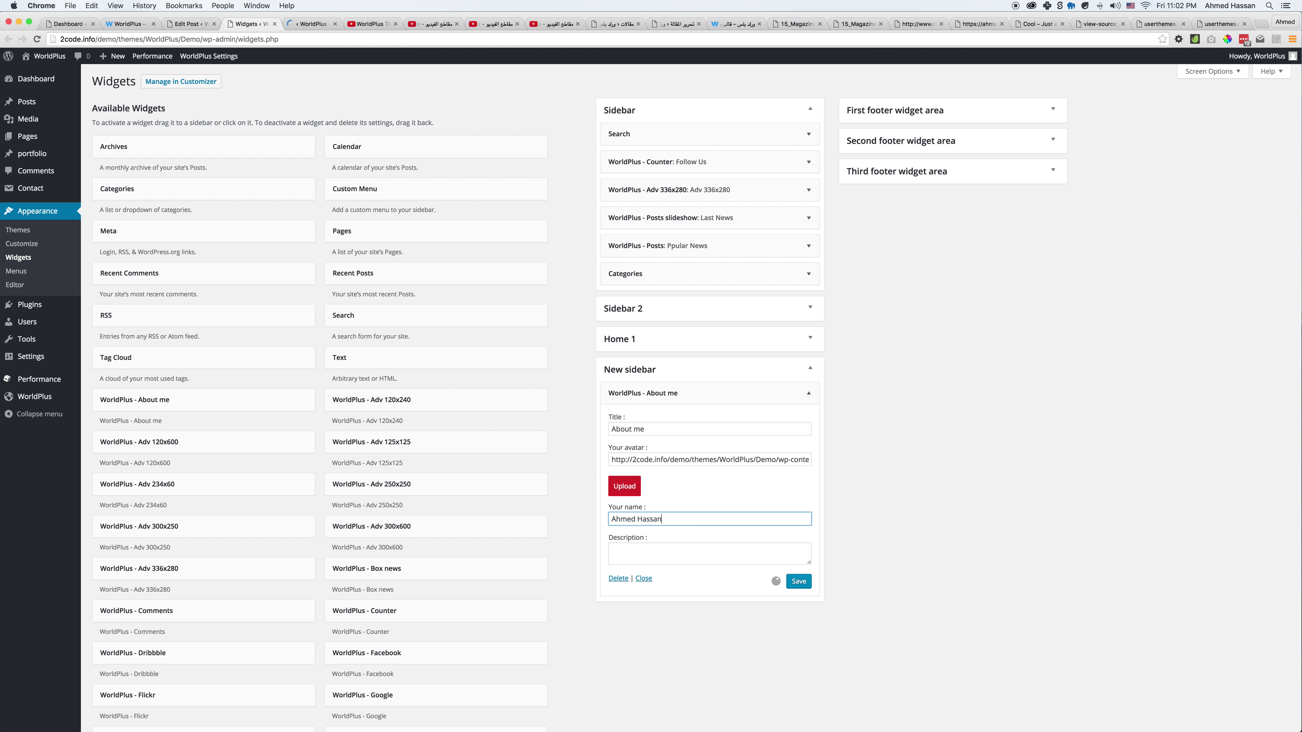
pyautogui.hotkey('ctrl', 'Tab')
# Choose New sidebar as the main sidebar and reload the front page to confirm the About me widget appears
pyautogui.click(614, 383)
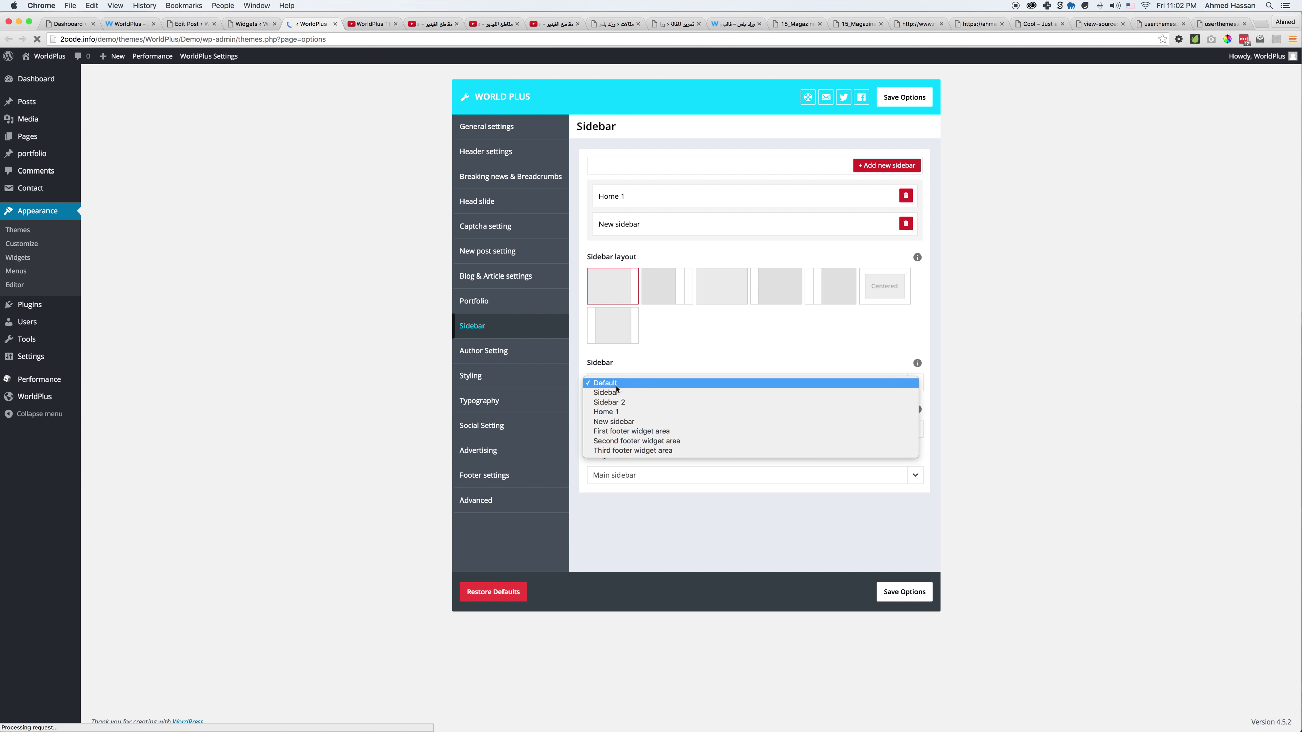
pyautogui.click(653, 424)
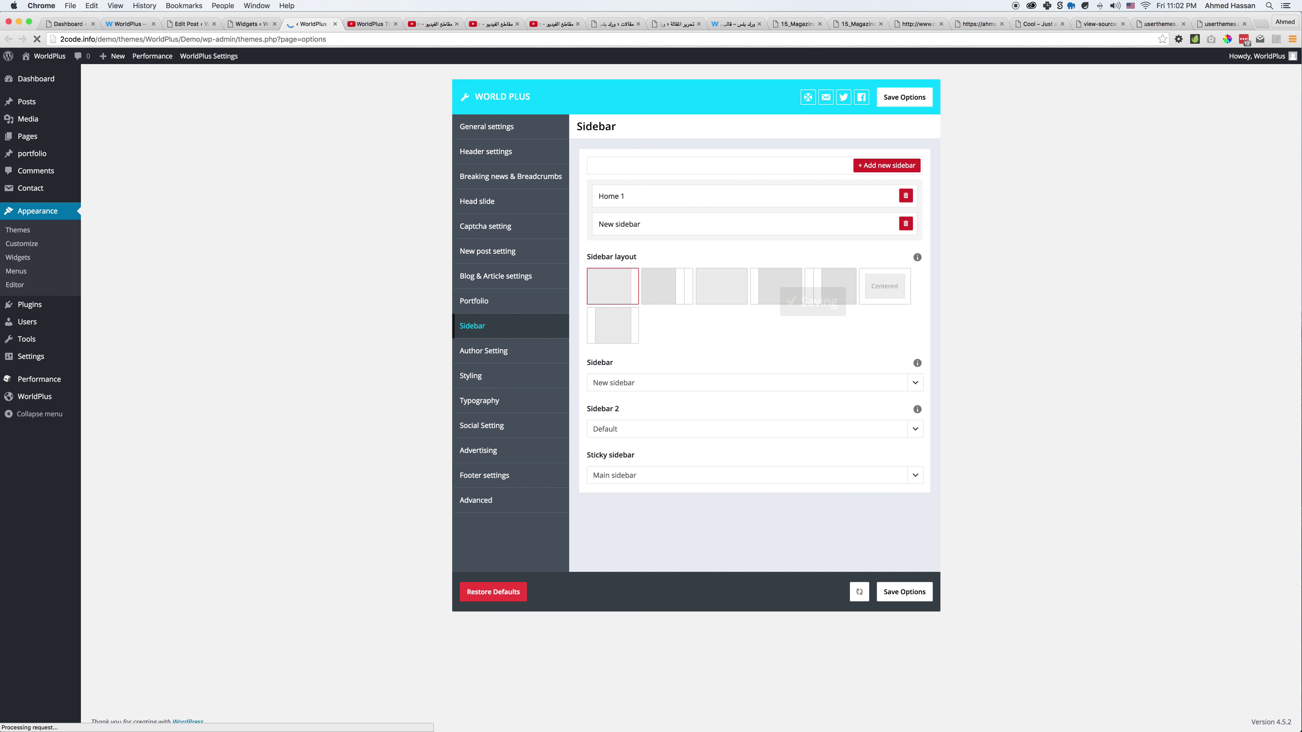
pyautogui.hotkey('ctrl', 'shift', 'Tab')
pyautogui.hotkey('ctrl', 'shift', 'Tab')
pyautogui.hotkey('ctrl', 'shift', 'Tab')
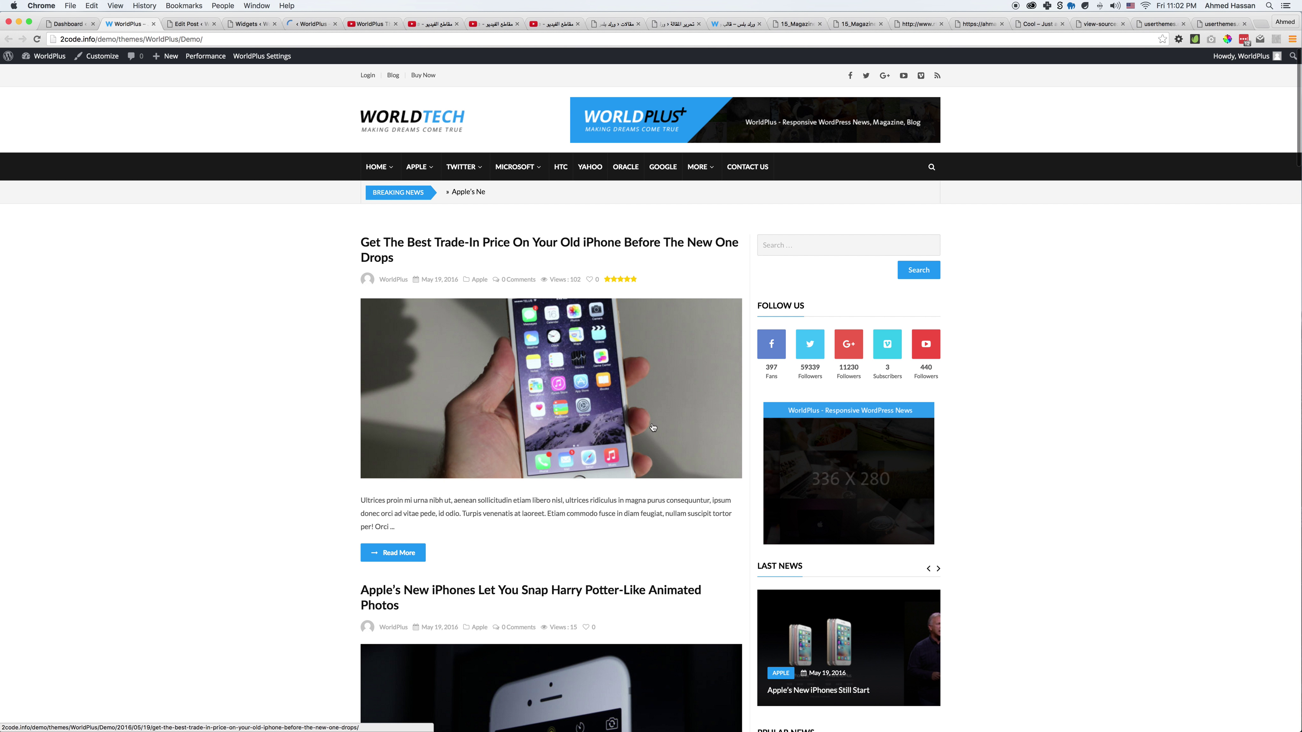
pyautogui.keyDown('super'); pyautogui.click(452, 129); pyautogui.keyUp('super')
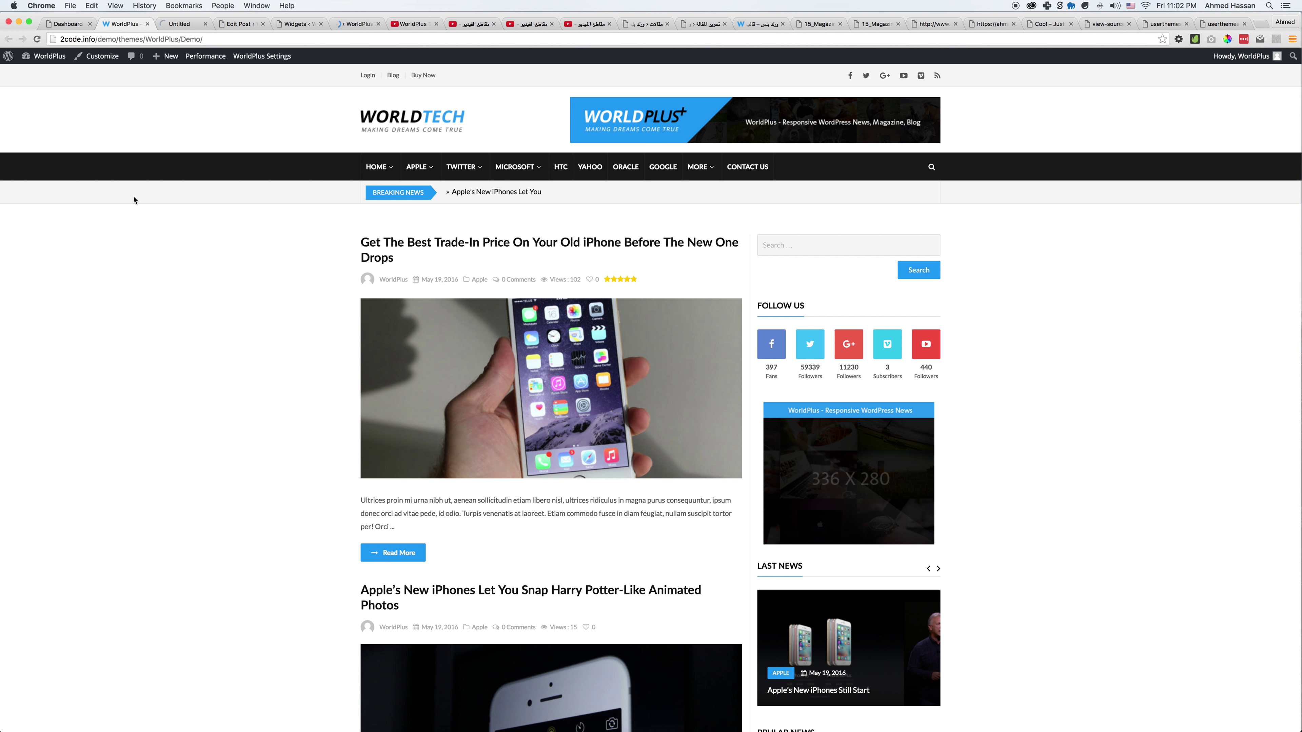
pyautogui.press('super+w')
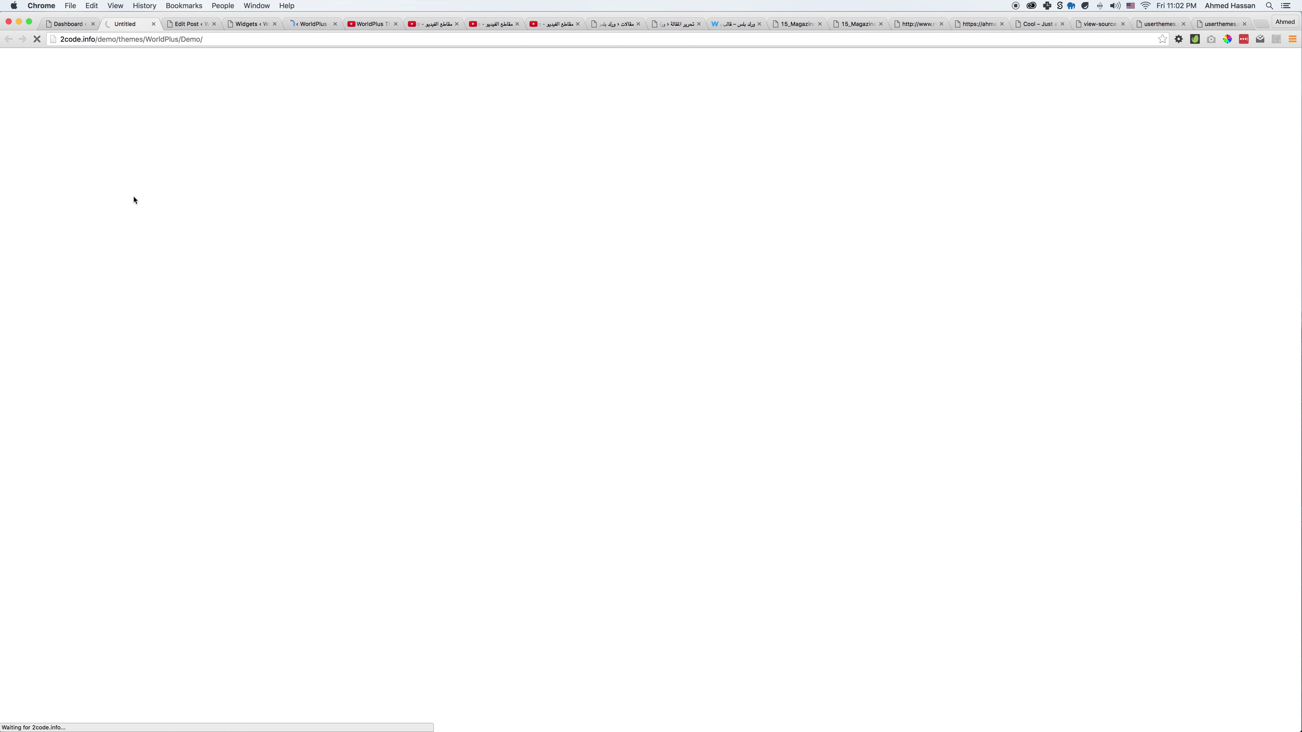
pyautogui.click(293, 27)
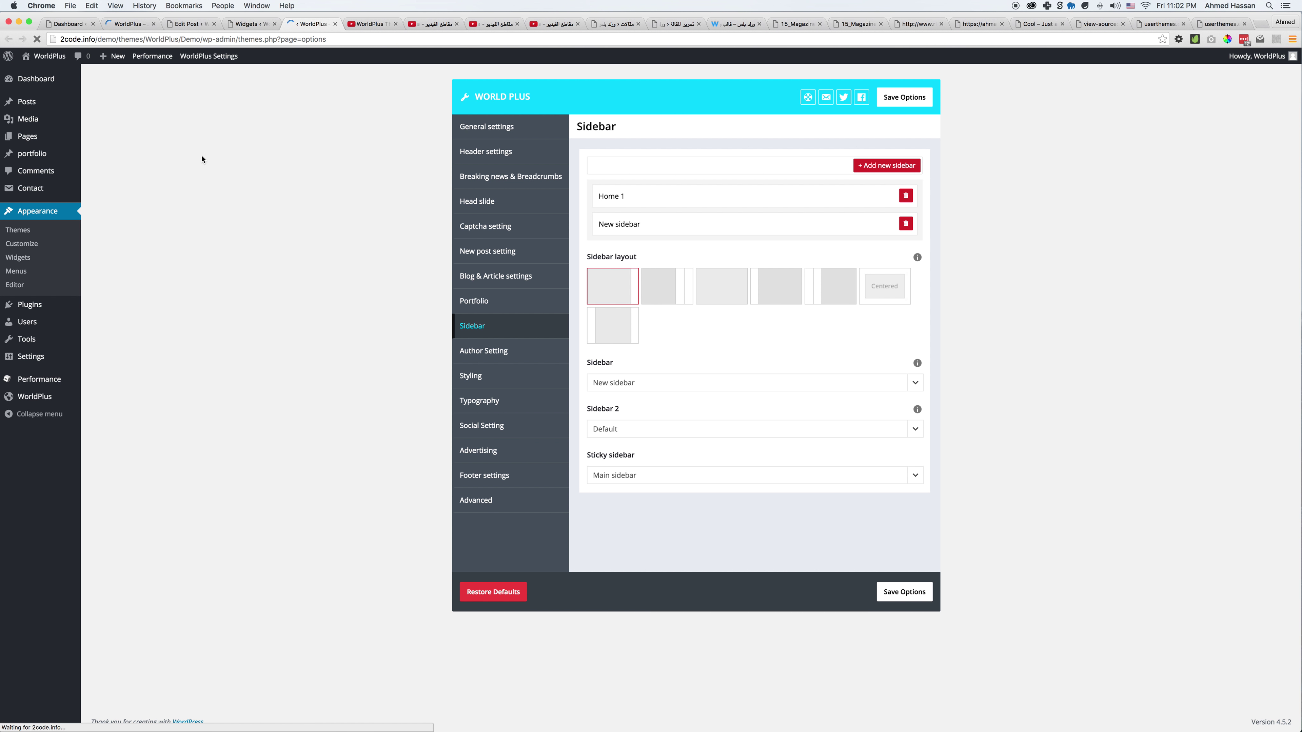
pyautogui.click(128, 24)
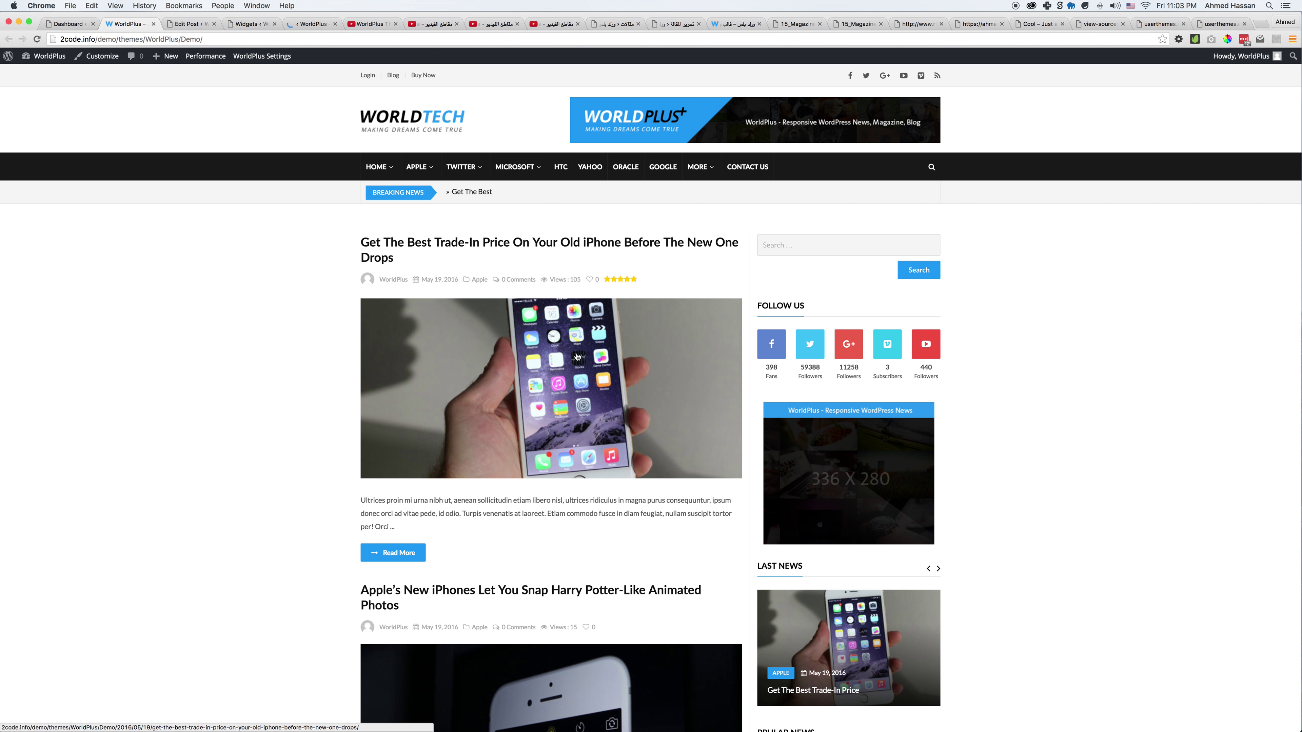
pyautogui.press('super+r')
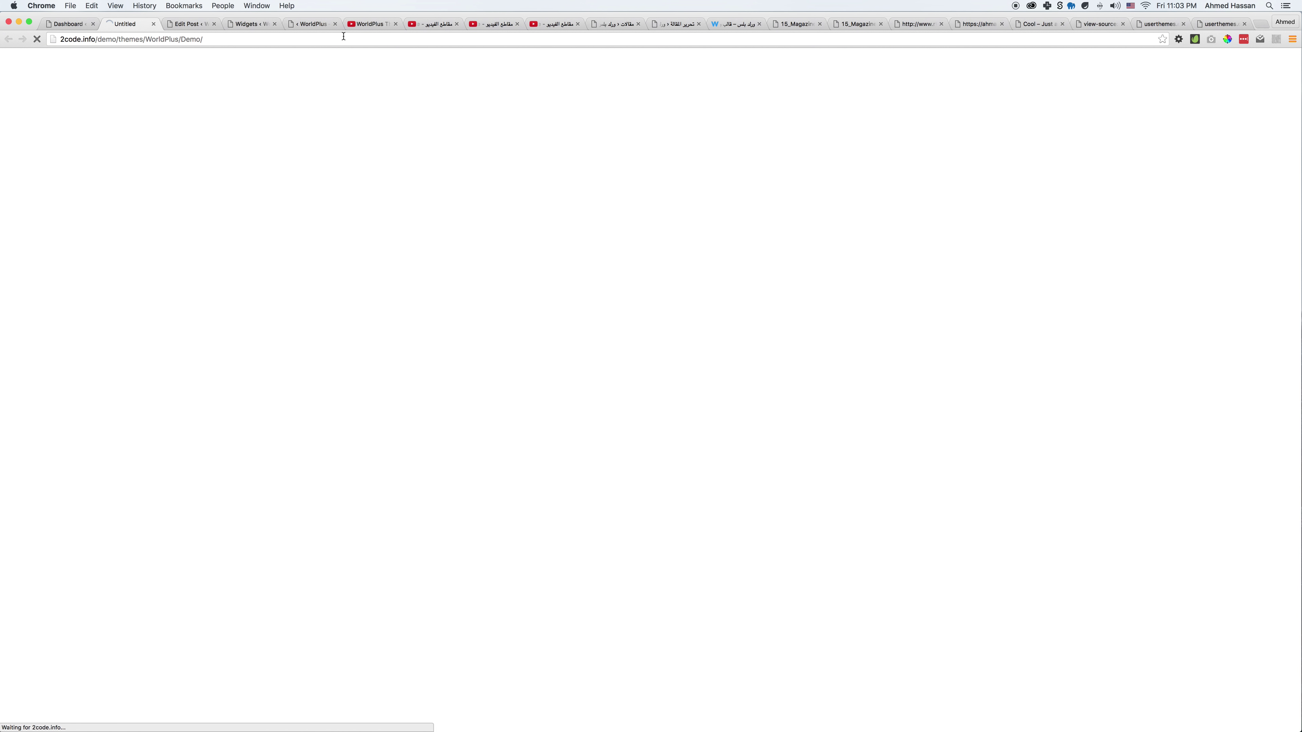
pyautogui.click(313, 24)
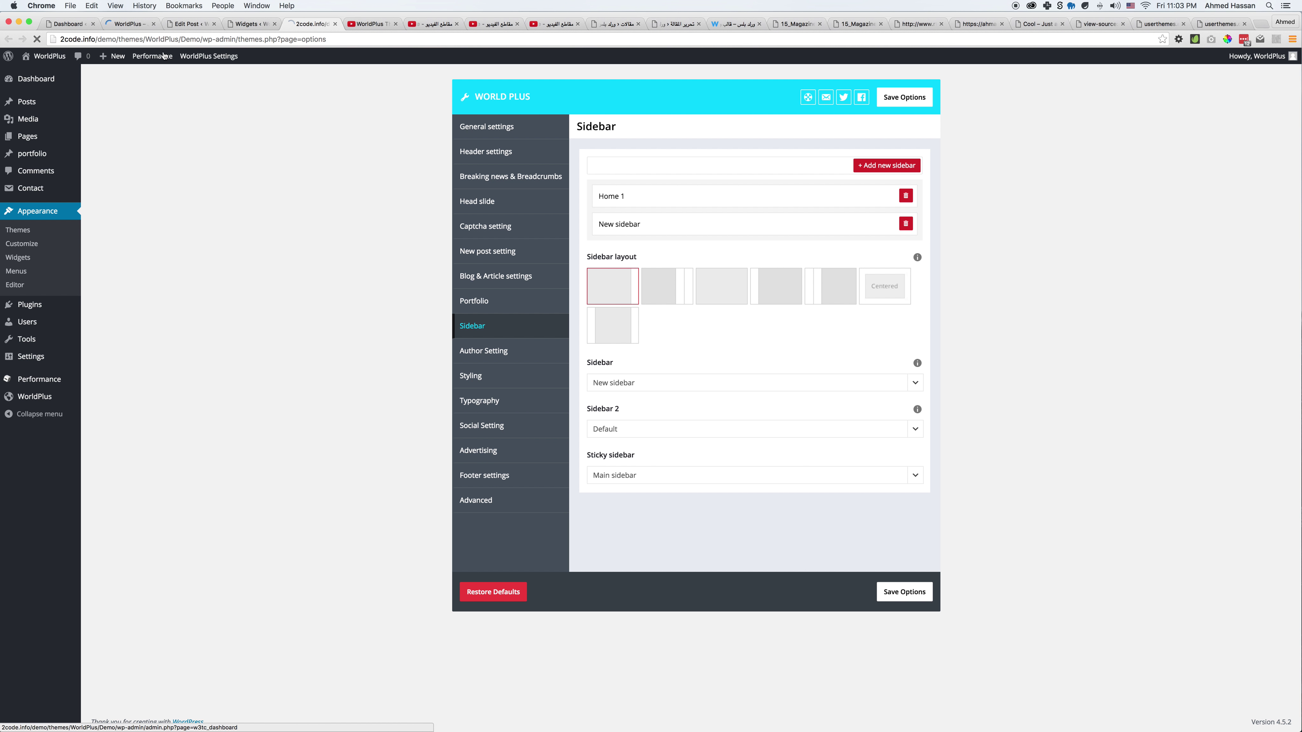
pyautogui.click(126, 24)
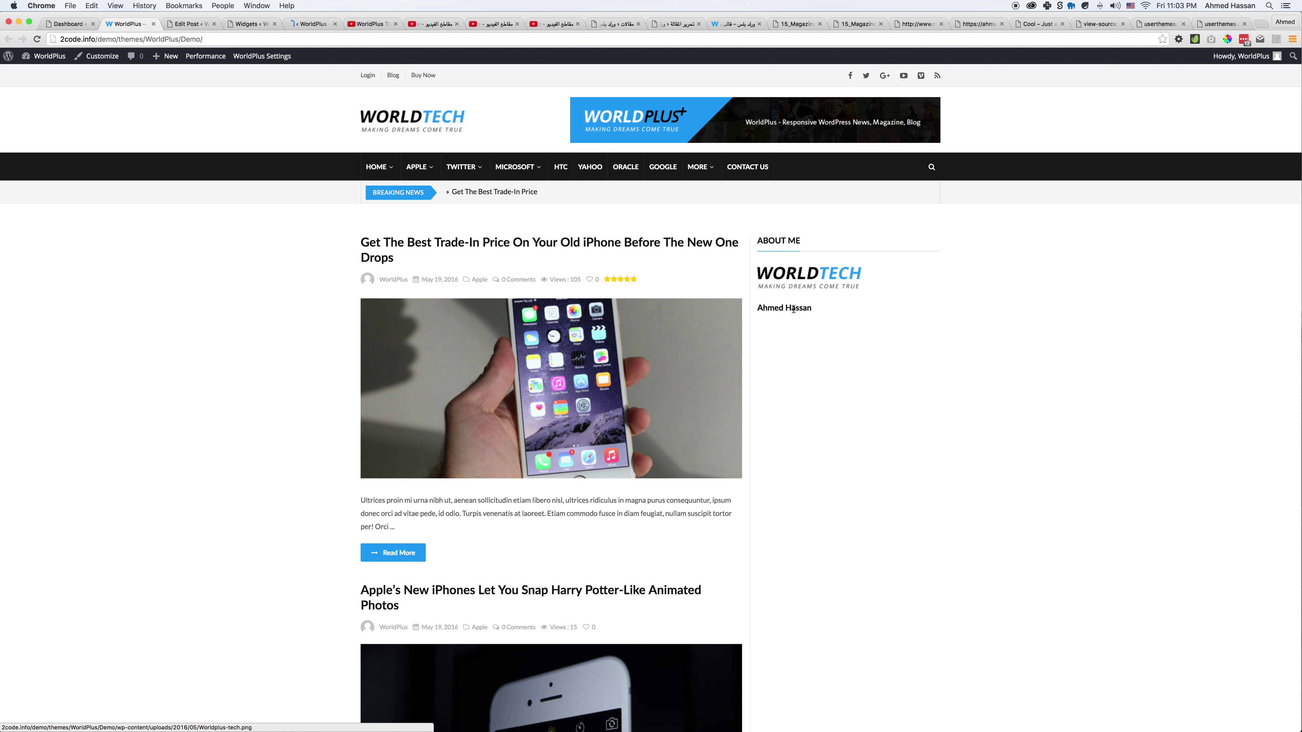
pyautogui.hotkey('ctrl', 'Tab')
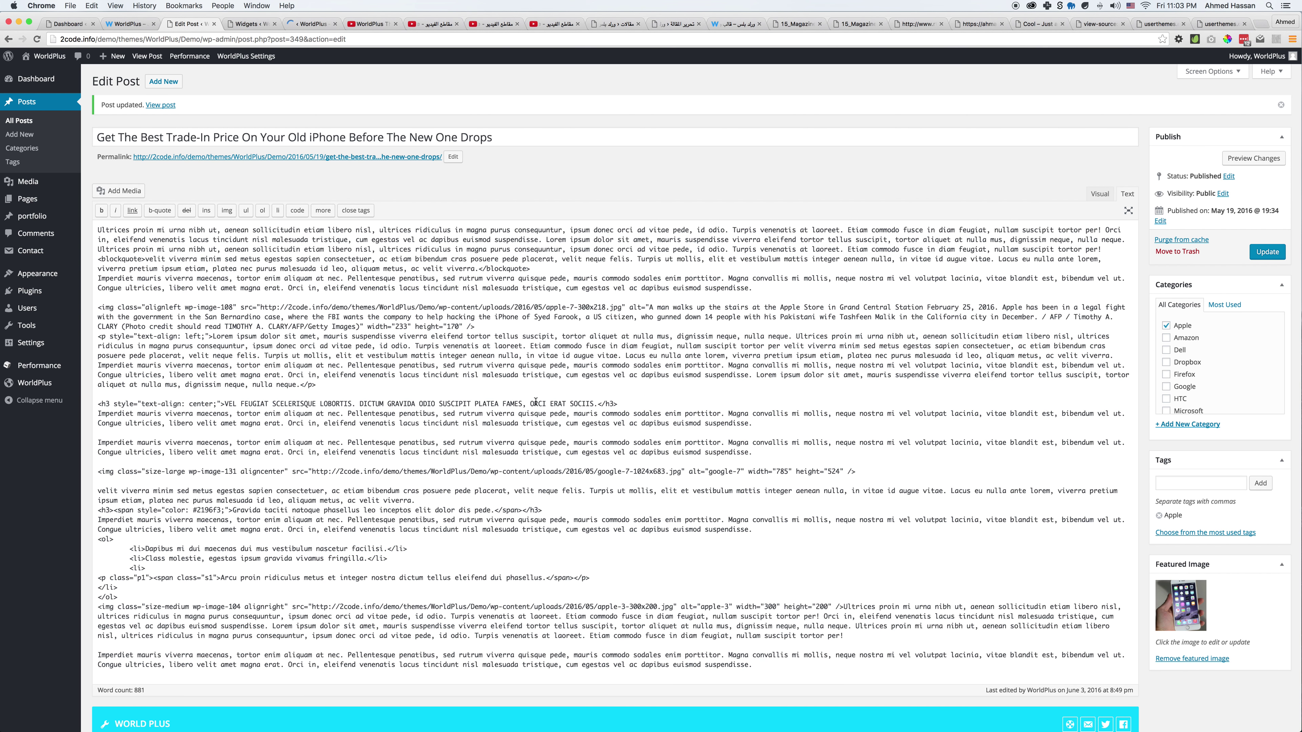
# Back on the widgets page, expand the footer, Home 1 and Sidebar 2 areas to inspect them
pyautogui.hotkey('ctrl', 'Tab')
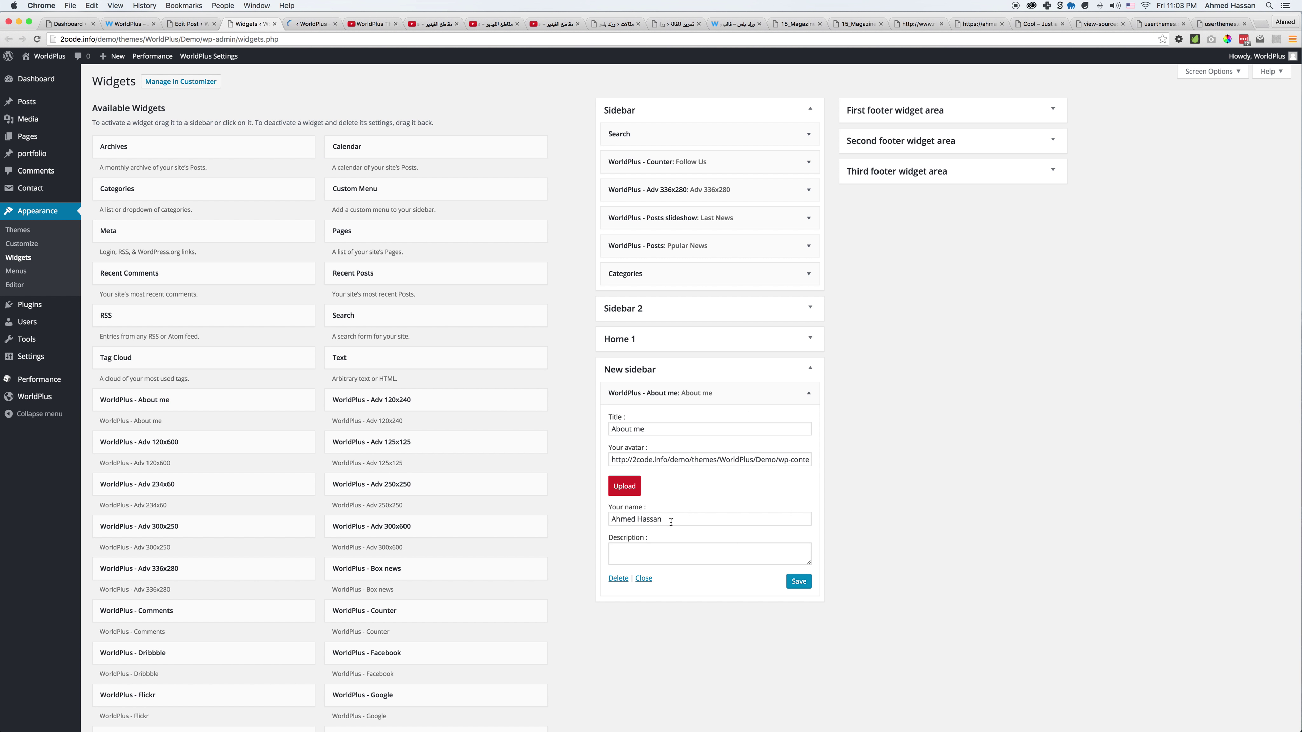
pyautogui.moveTo(671, 522); pyautogui.dragTo(592, 516)
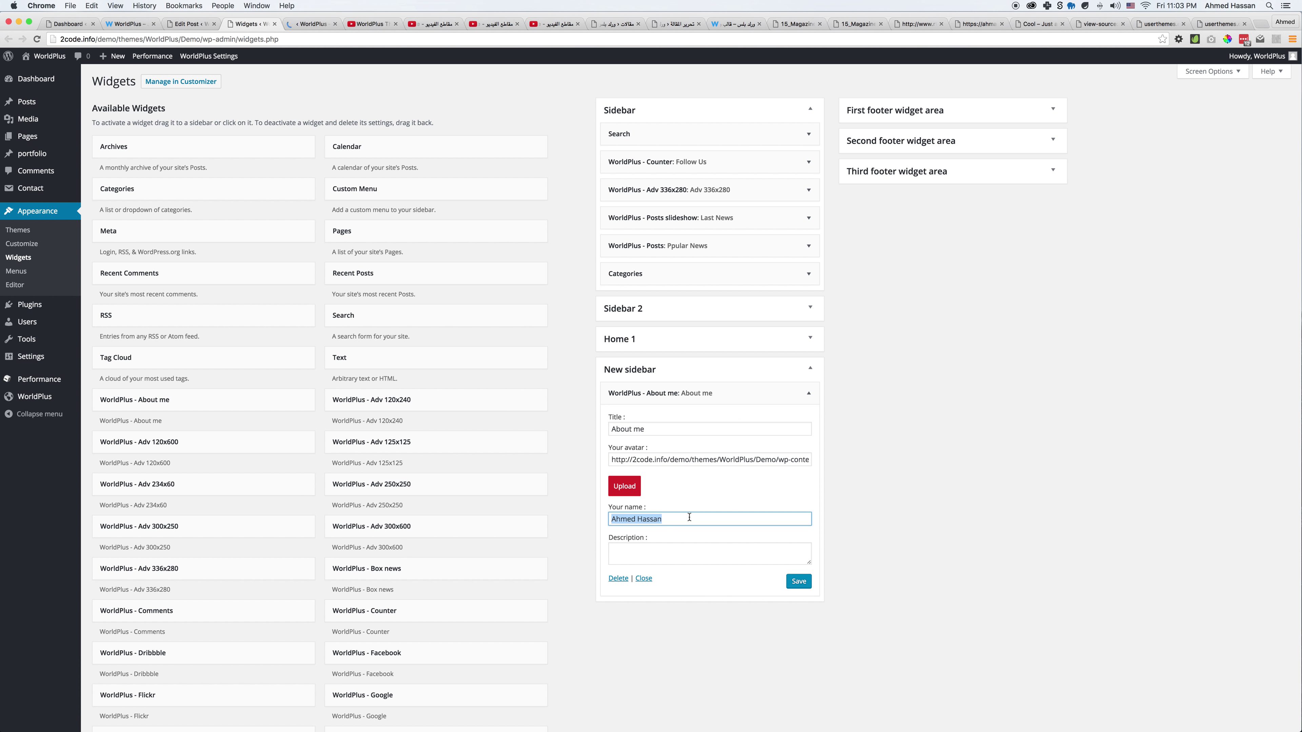
pyautogui.click(1053, 175)
pyautogui.click(1053, 140)
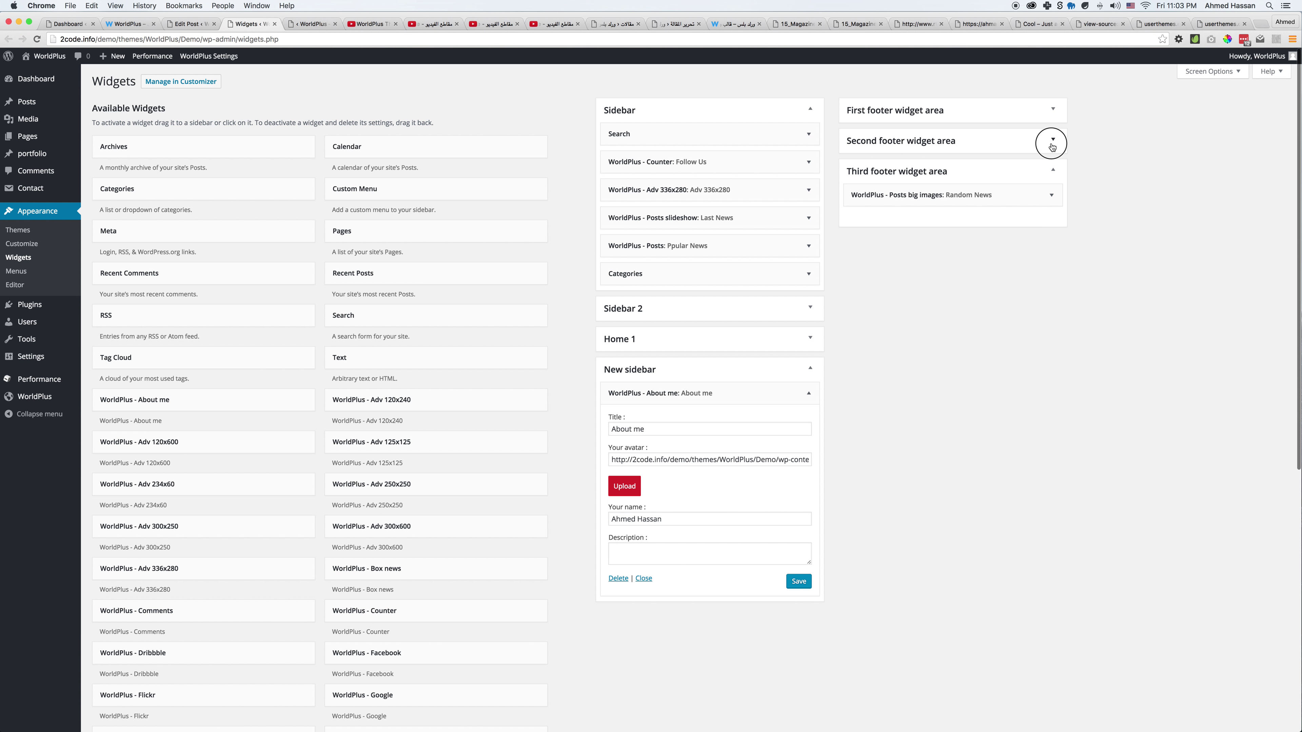
pyautogui.click(1053, 109)
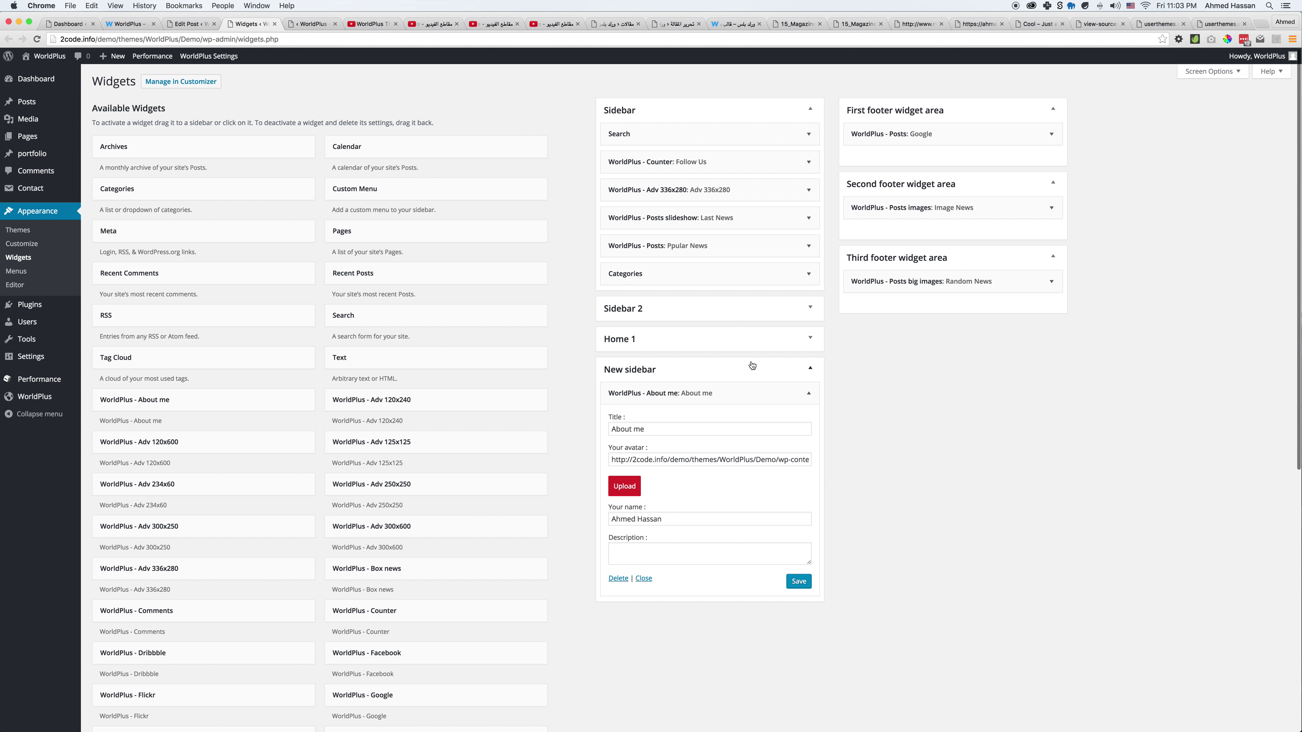
pyautogui.click(817, 341)
pyautogui.click(812, 313)
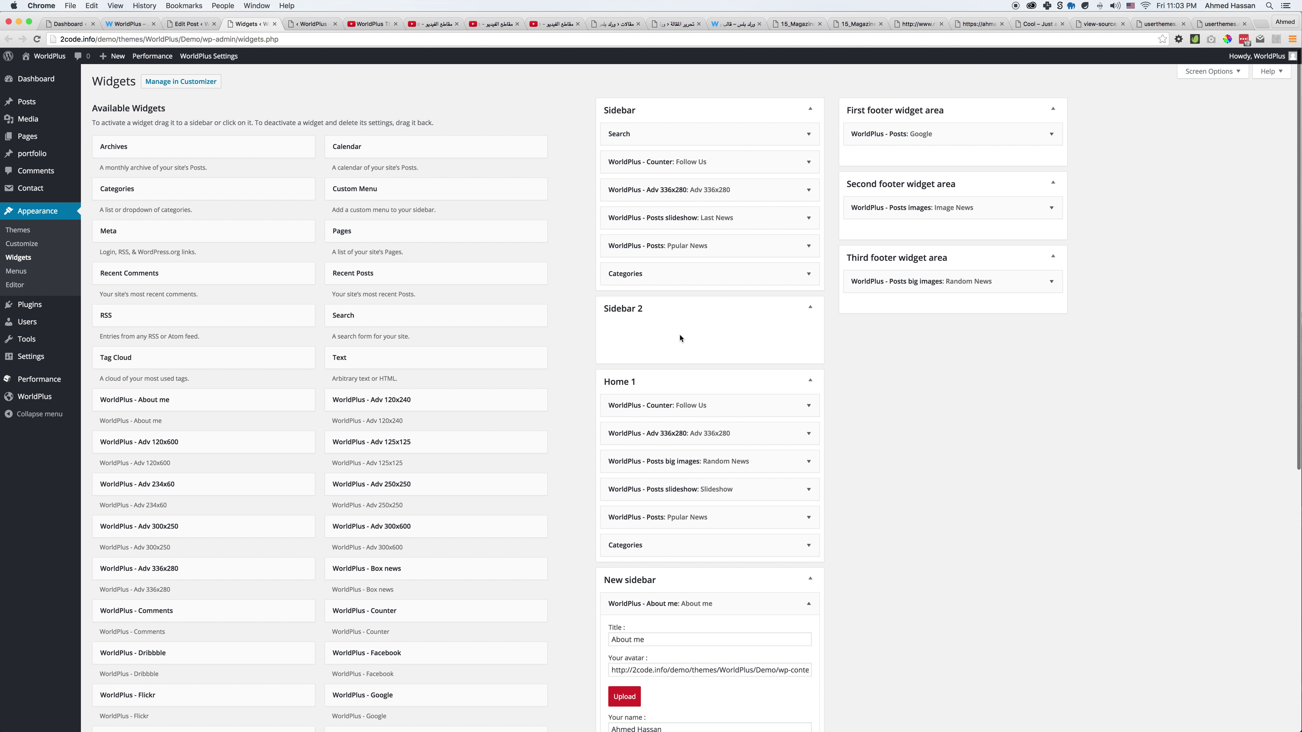
pyautogui.click(809, 311)
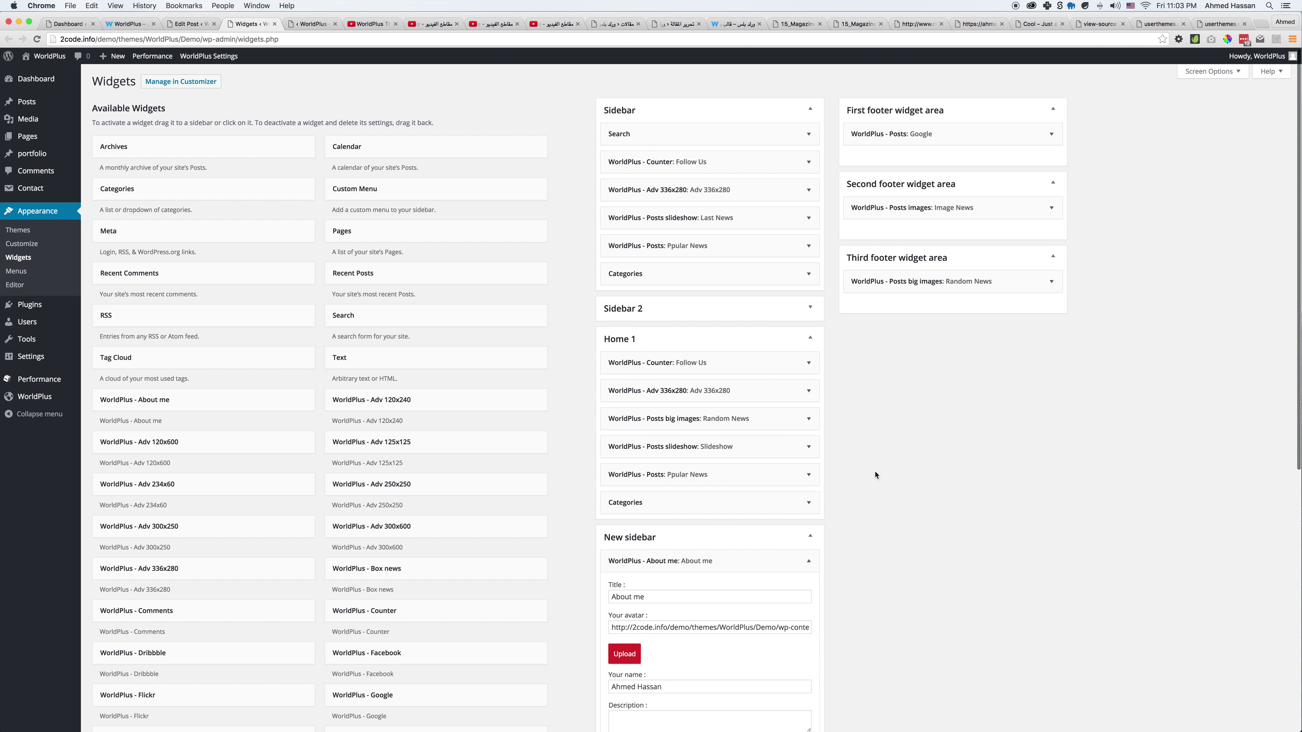
pyautogui.scroll(-3, 860, 552)
# Delete About me, add then remove a trial Adv 120x240, and add Adv 300x250 to New sidebar
pyautogui.click(618, 668)
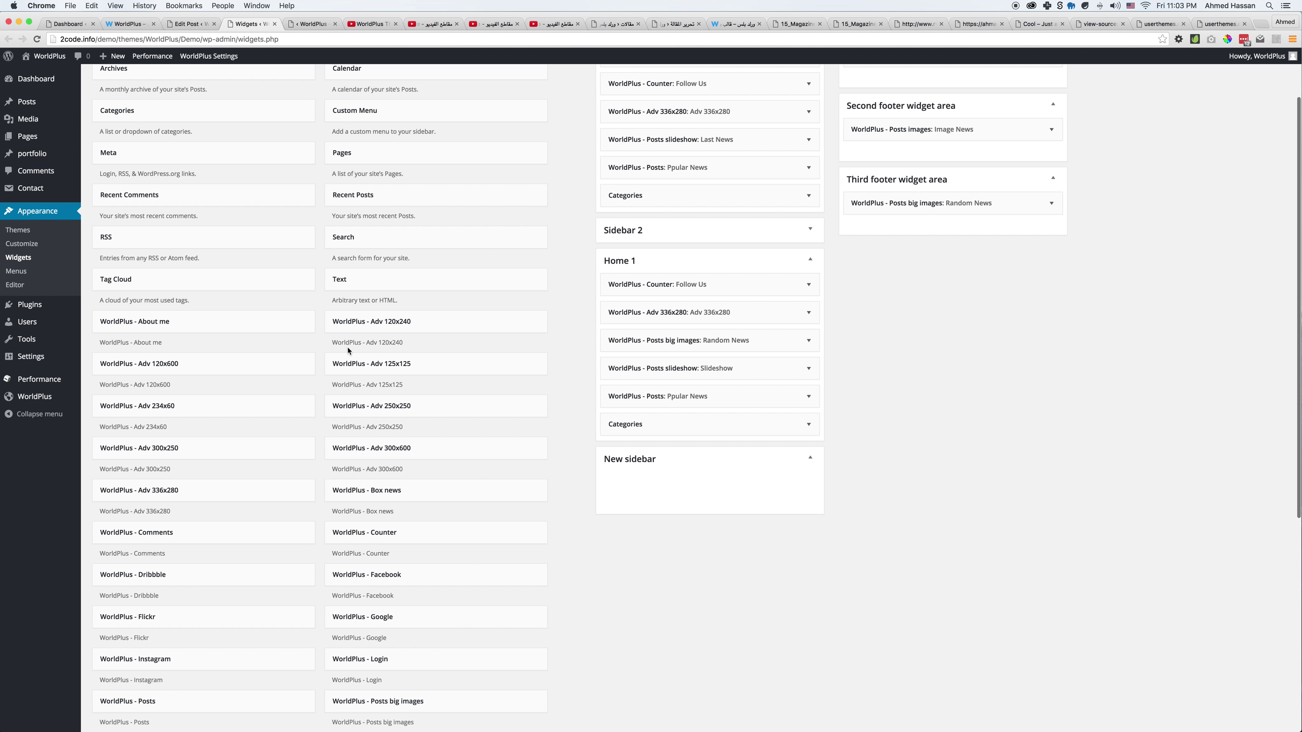
pyautogui.moveTo(359, 322); pyautogui.dragTo(678, 511)
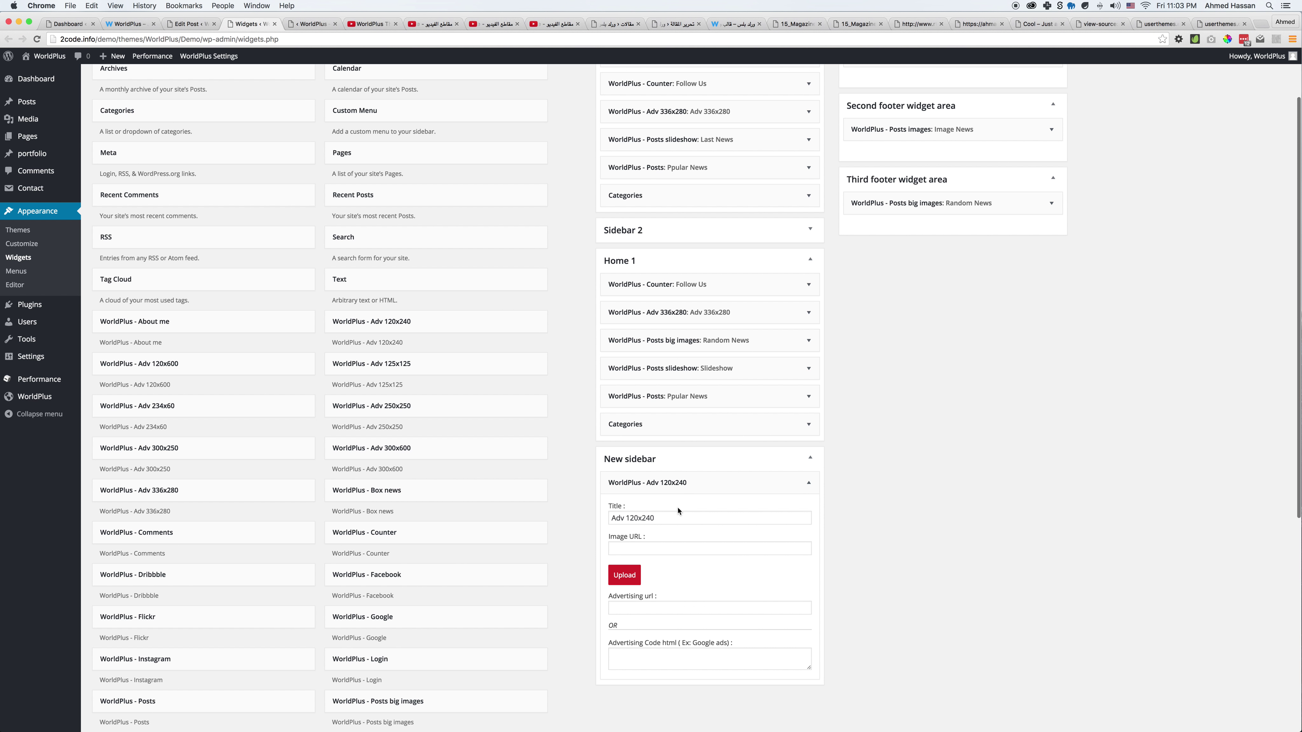
pyautogui.scroll(-5, 666, 515)
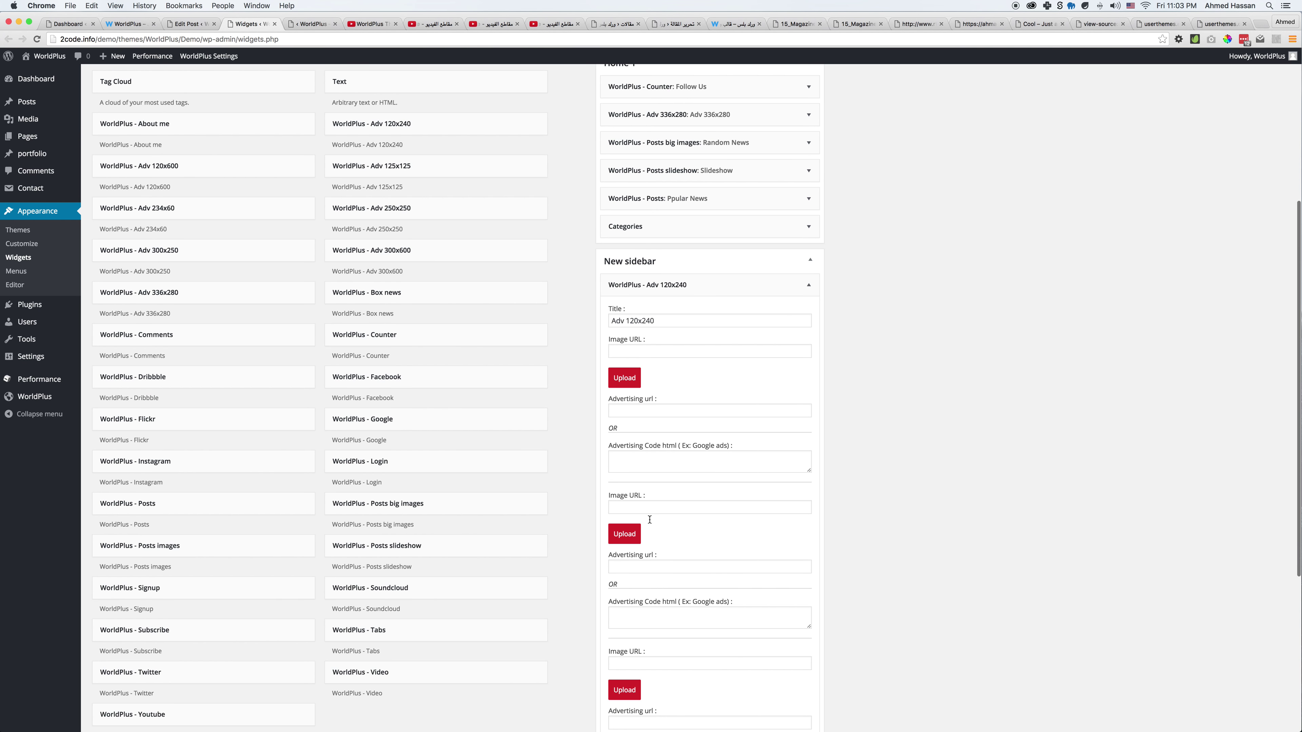
pyautogui.scroll(-7, 667, 464)
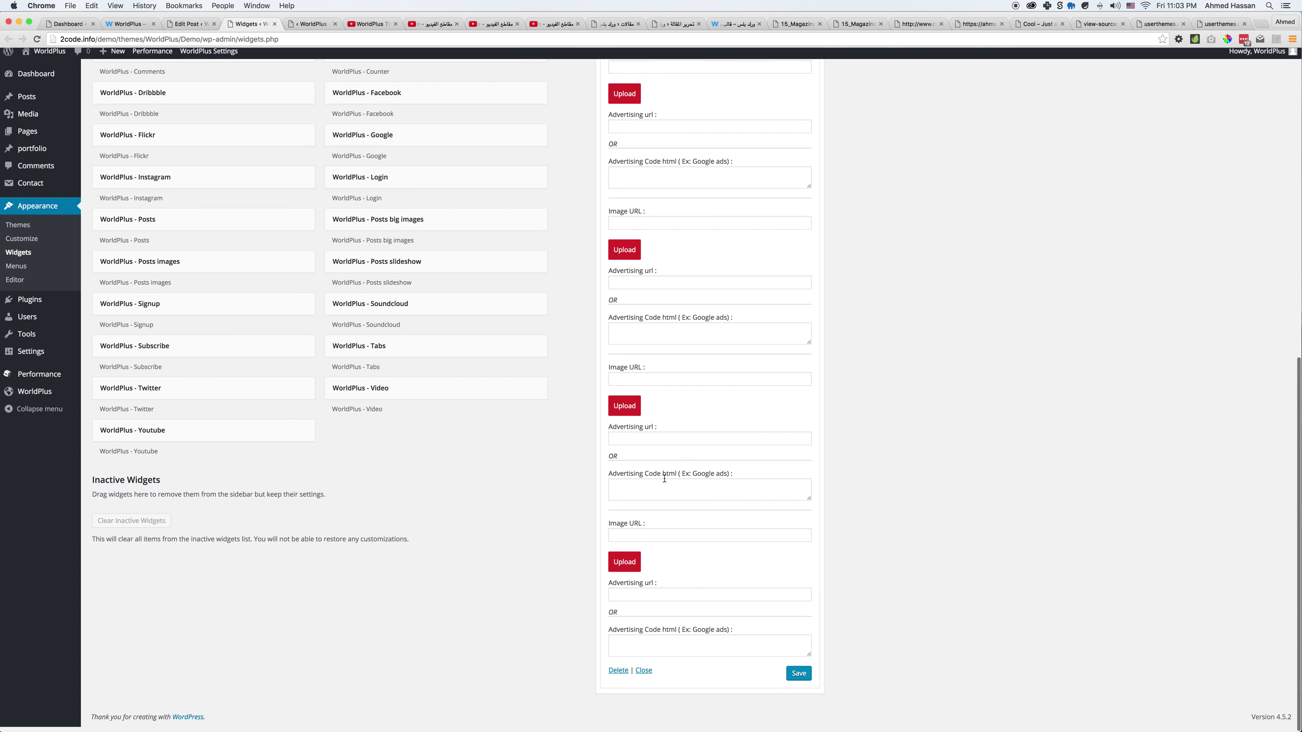
pyautogui.click(617, 675)
pyautogui.scroll(8, 392, 582)
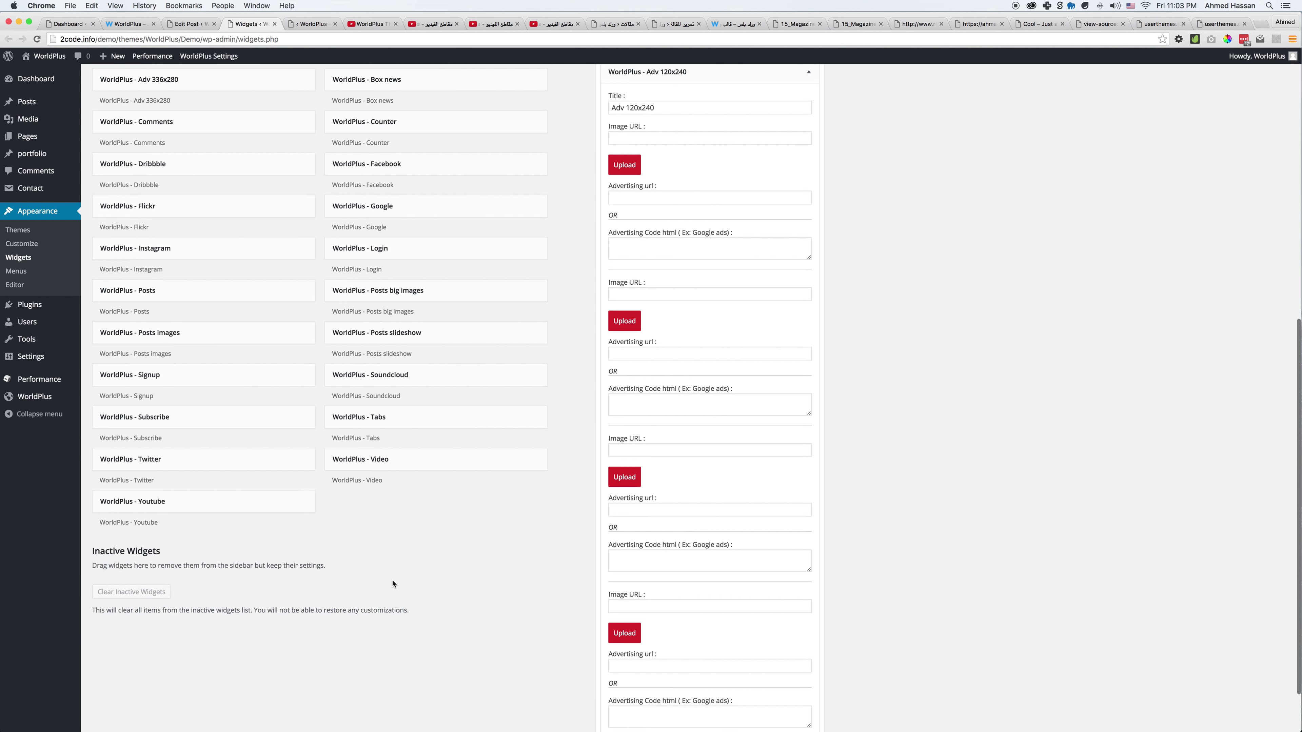
pyautogui.moveTo(166, 294); pyautogui.dragTo(707, 332)
pyautogui.click(636, 419)
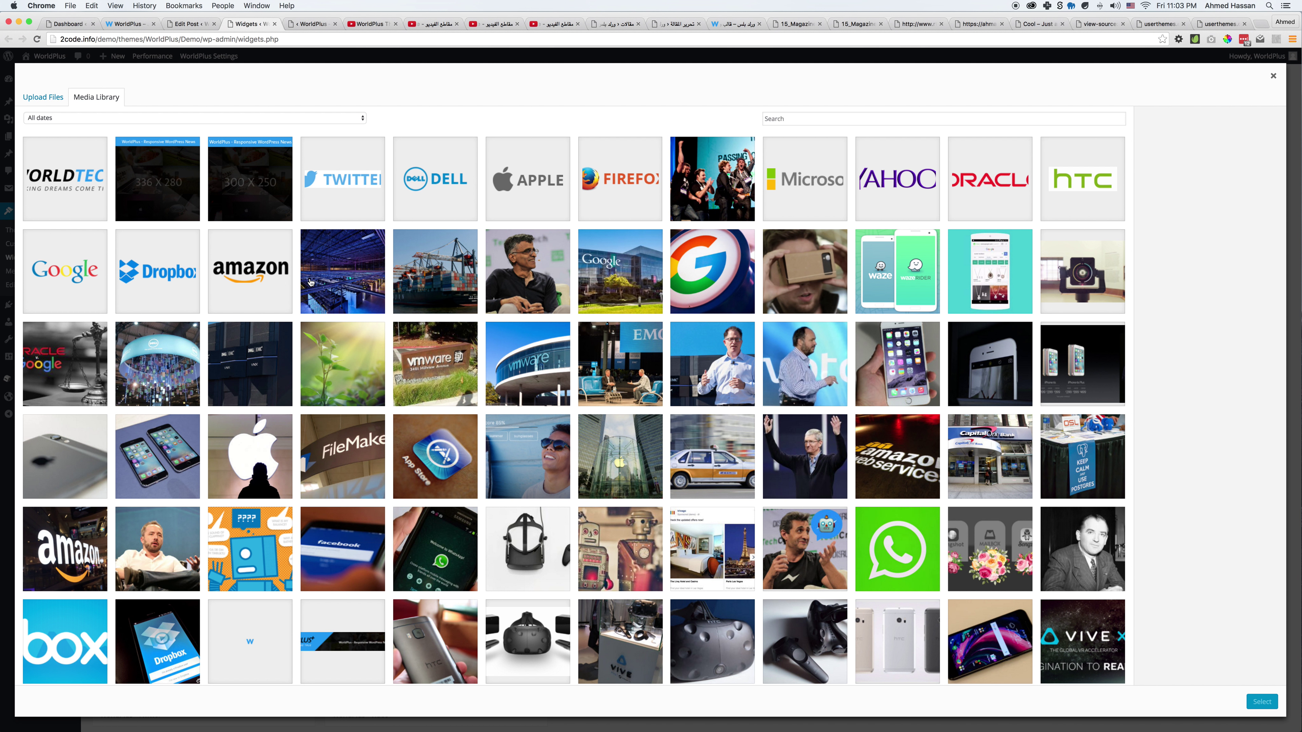
# Set the Adv 300x250 image to the 300x250_3.png banner with advertising URL '#' and save it
pyautogui.click(235, 174)
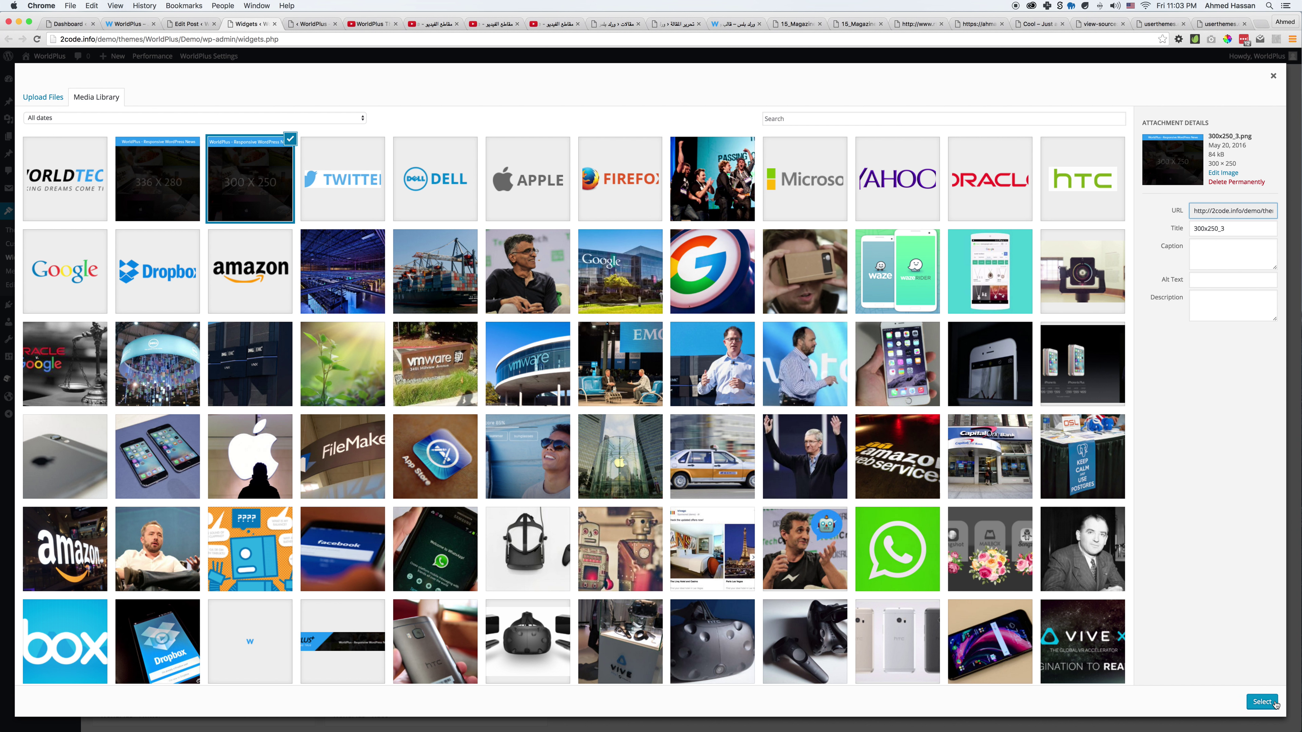
pyautogui.click(1261, 702)
pyautogui.click(646, 451)
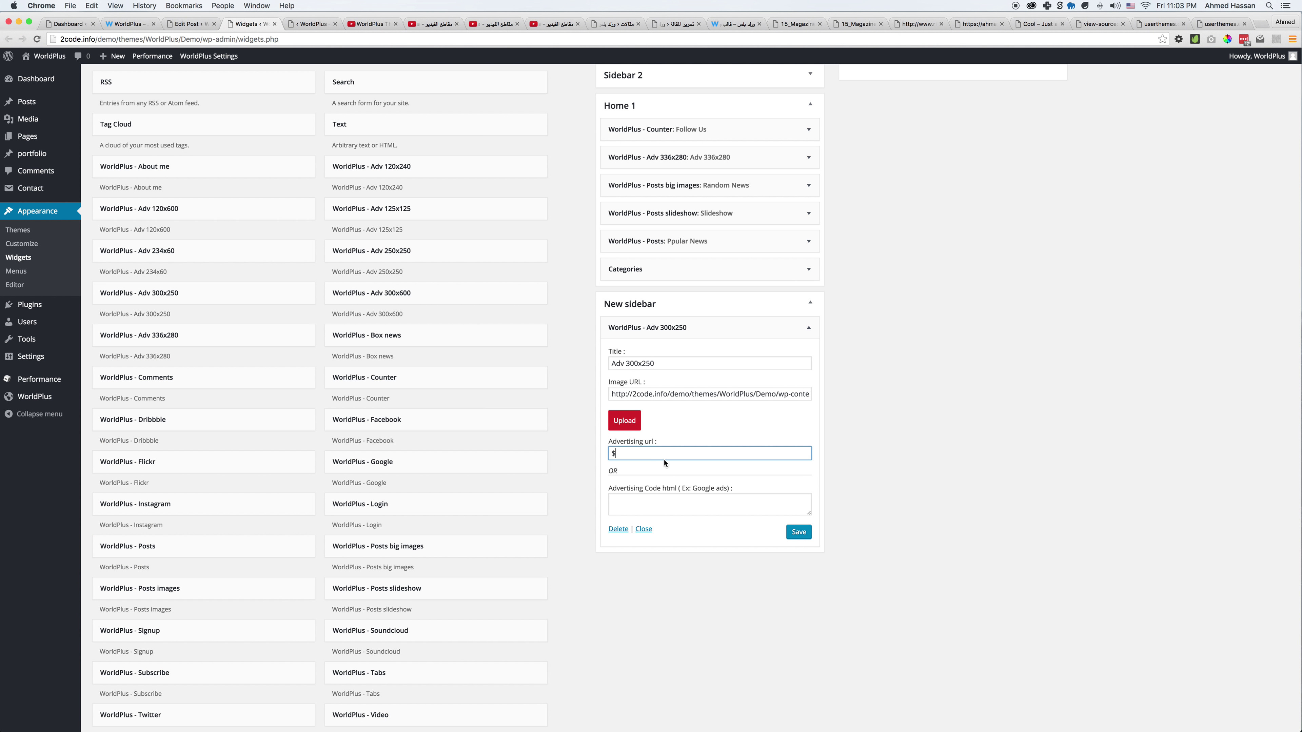
pyautogui.click(670, 508)
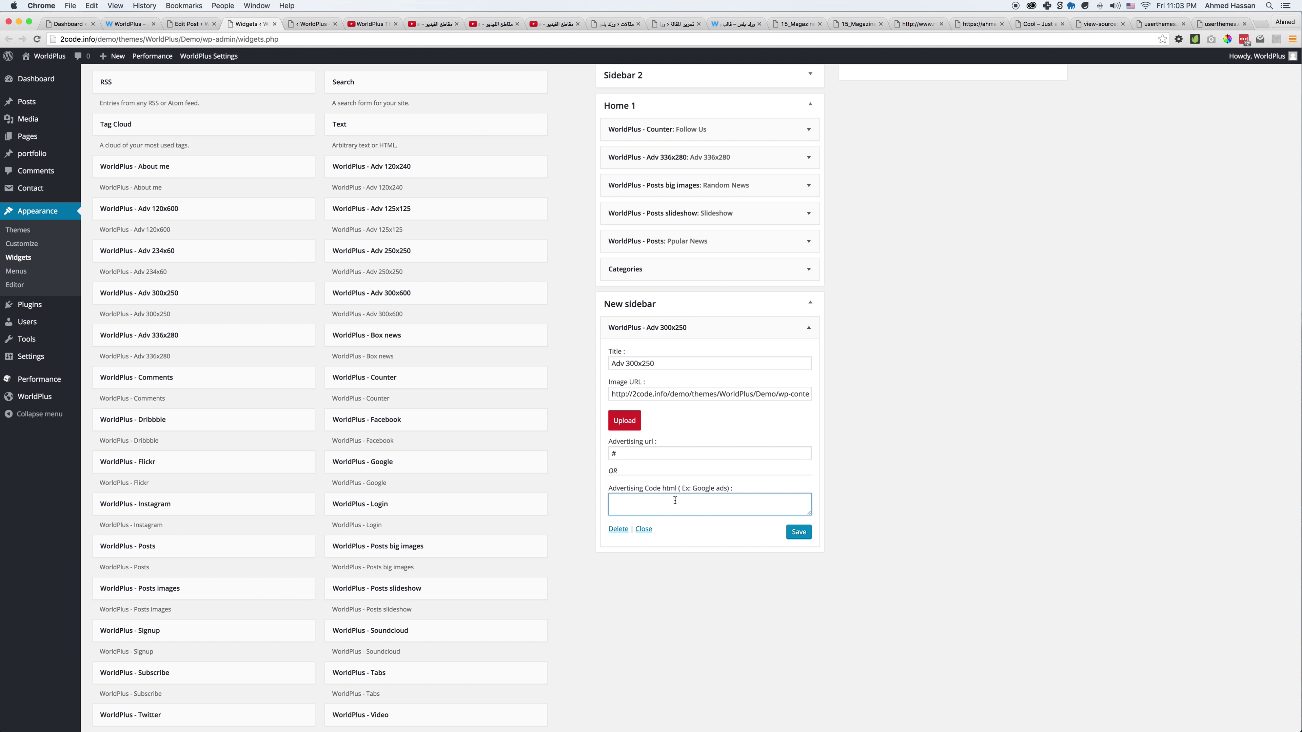
pyautogui.moveTo(613, 491); pyautogui.dragTo(732, 489)
pyautogui.click(620, 473)
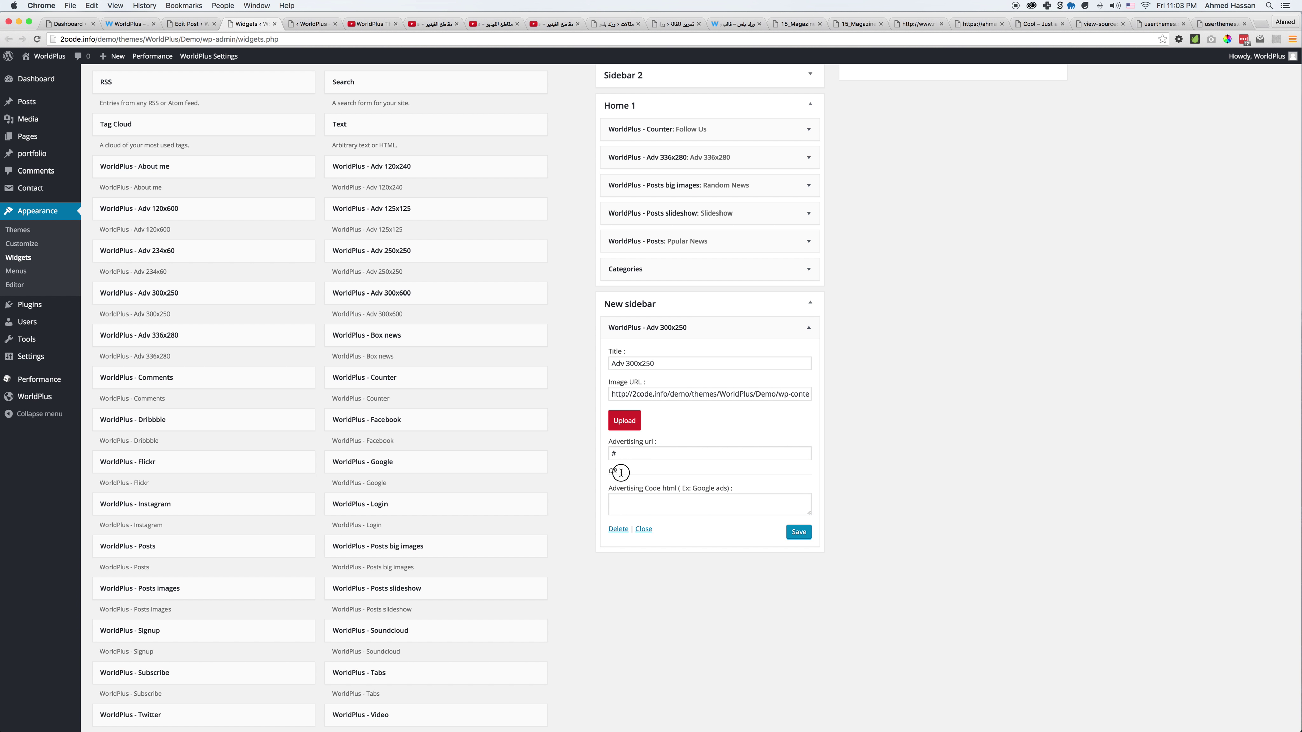
pyautogui.click(799, 533)
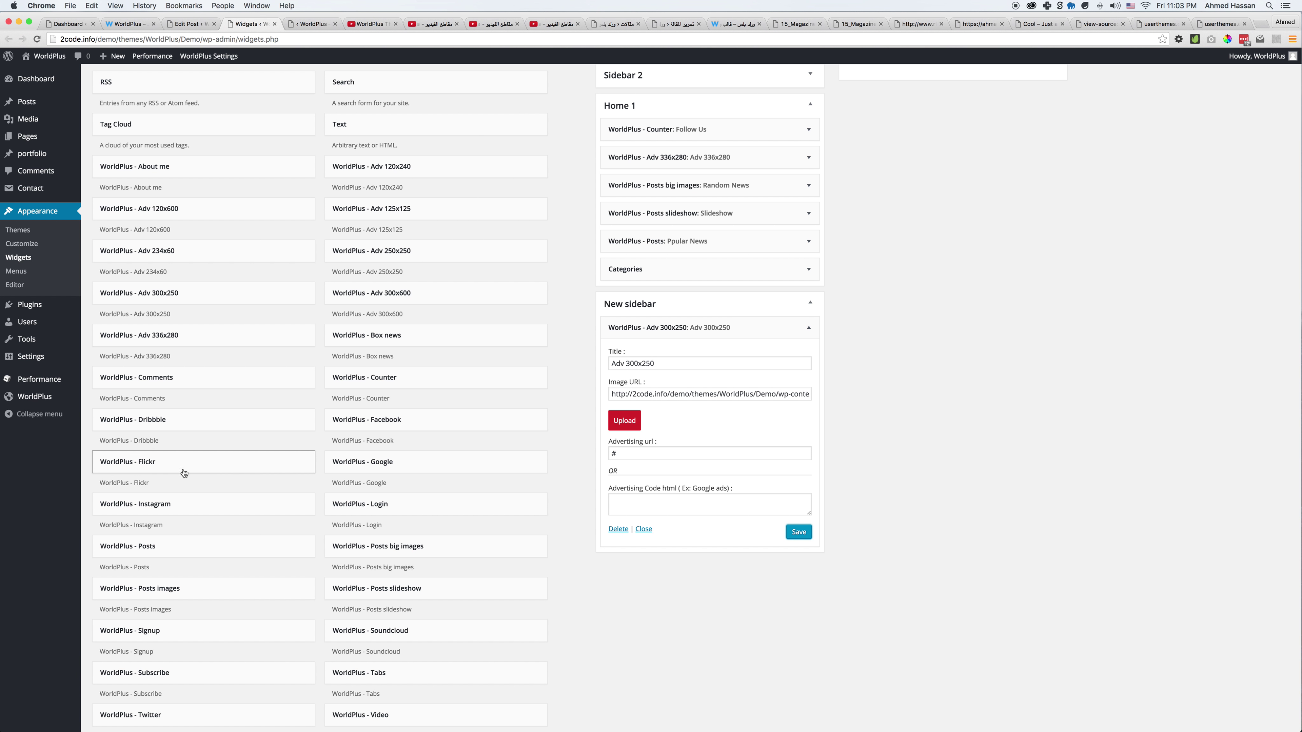
pyautogui.scroll(-2, 341, 537)
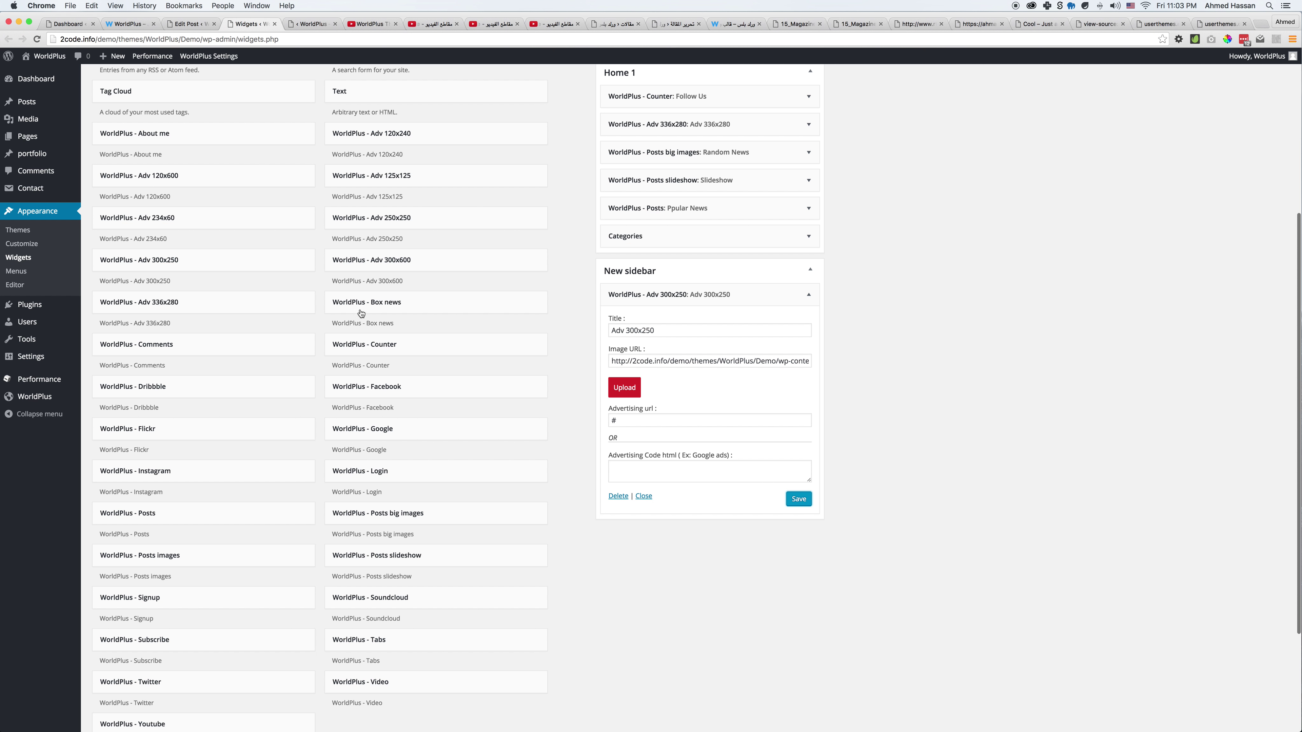
# Add WorldPlus - Box news to New sidebar, keeping Recent ordering while trying category display options
pyautogui.moveTo(407, 307); pyautogui.dragTo(691, 548)
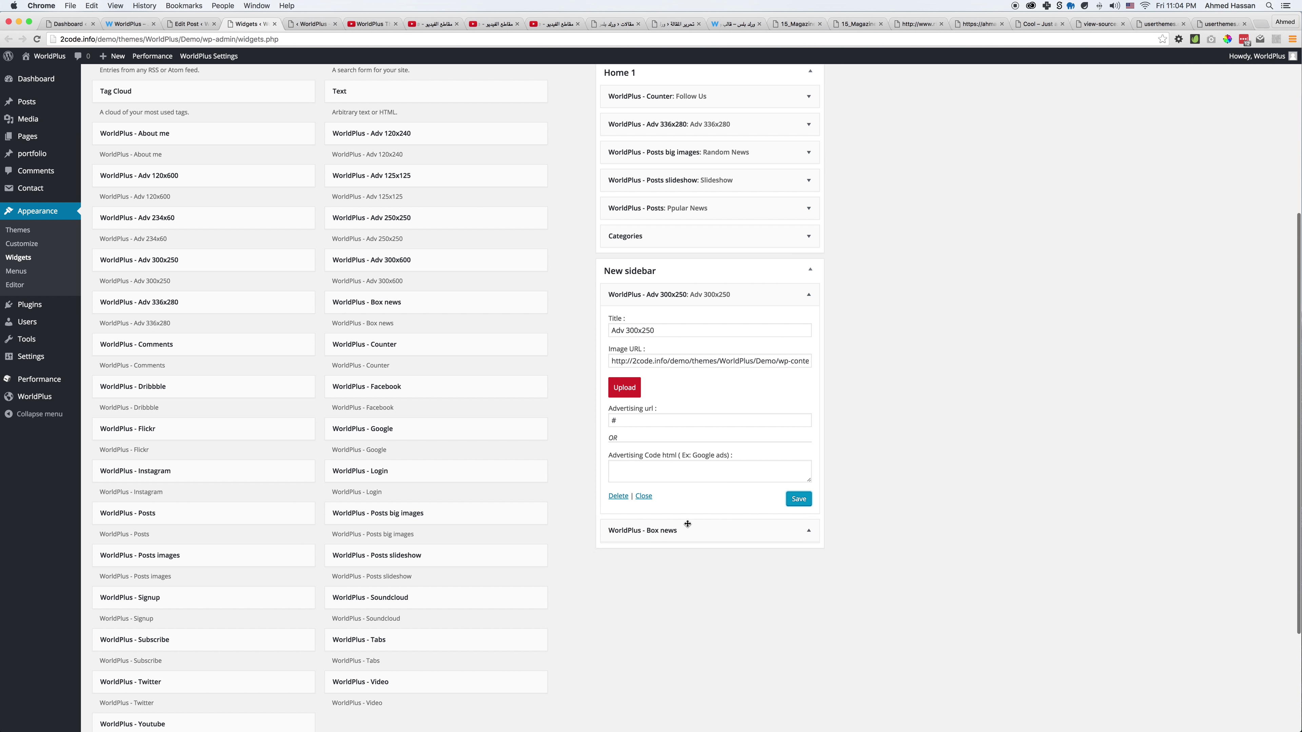
pyautogui.scroll(-5, 698, 532)
pyautogui.click(667, 435)
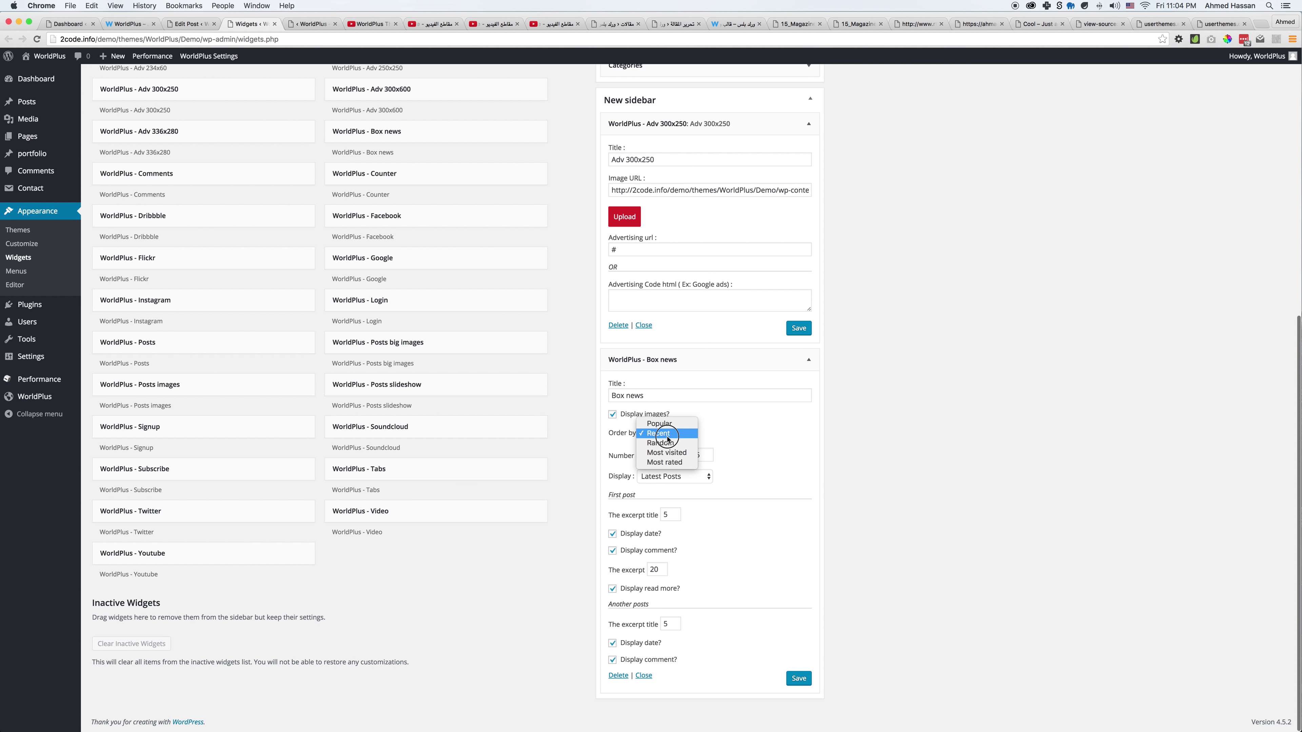
pyautogui.click(716, 465)
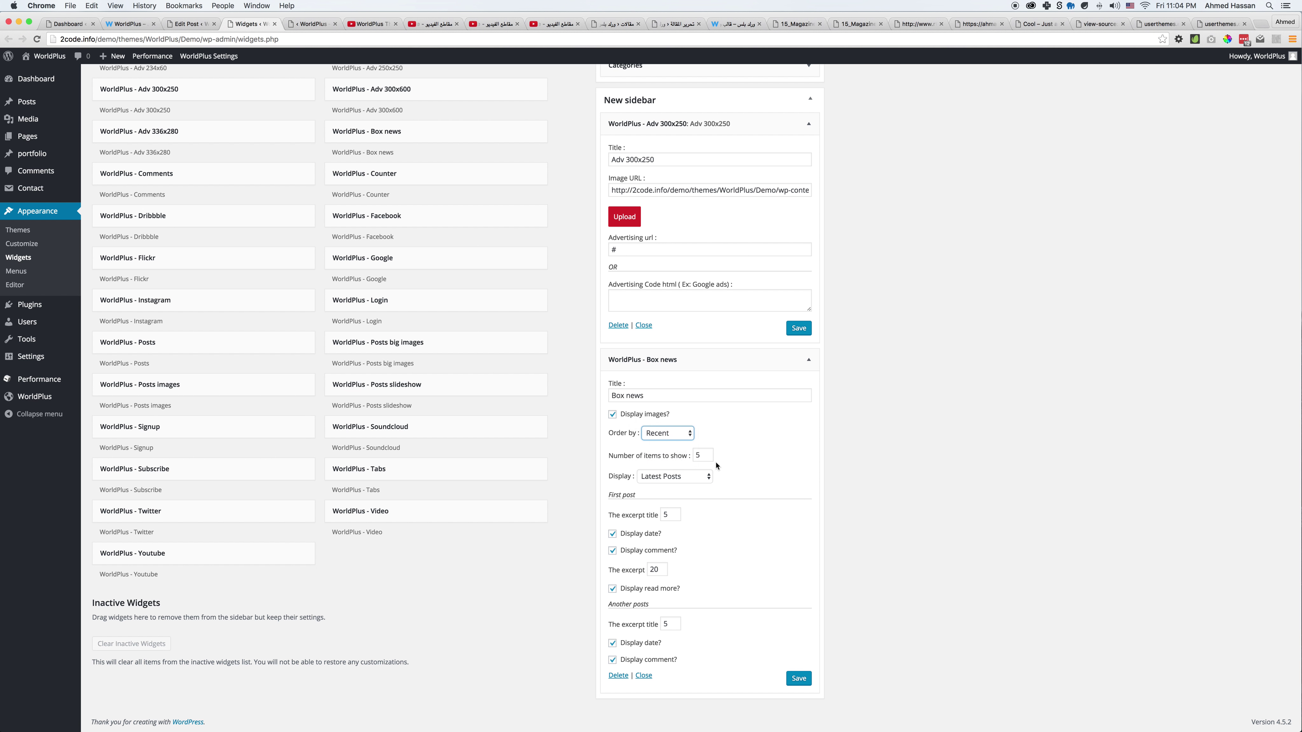
pyautogui.click(675, 477)
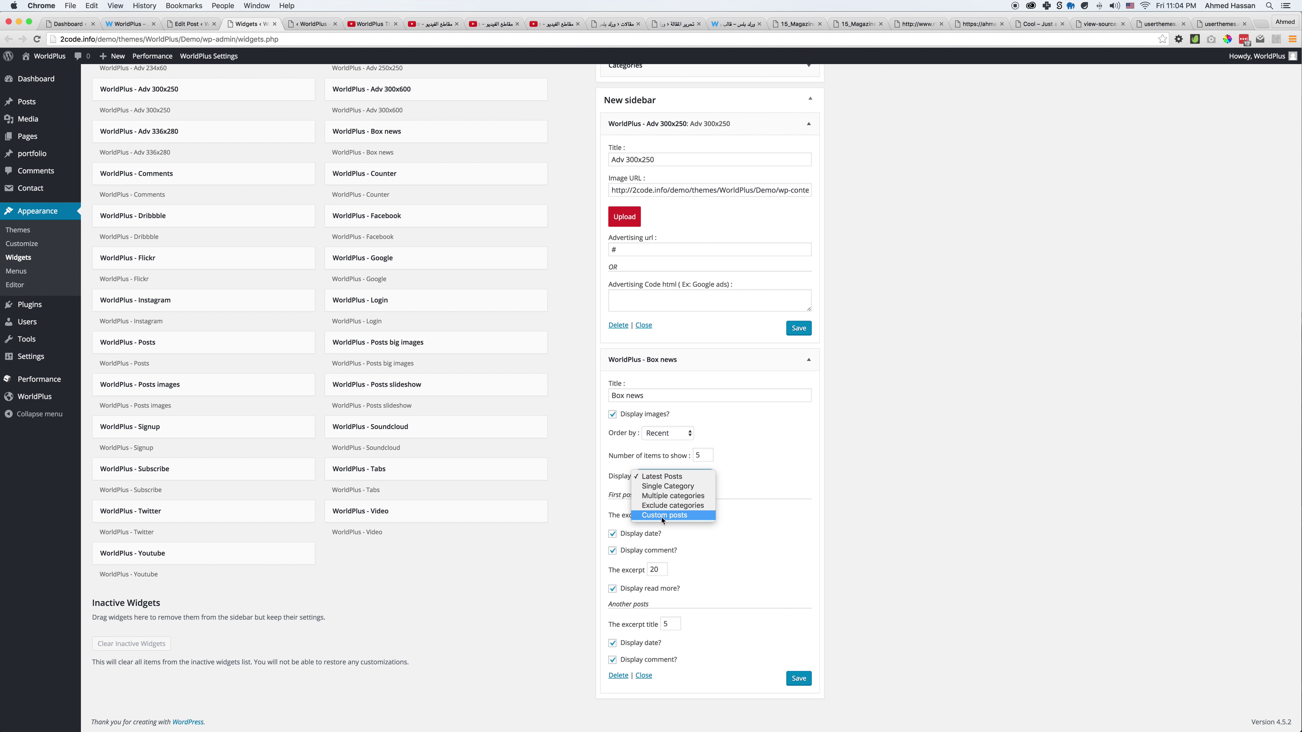
pyautogui.click(680, 487)
pyautogui.click(673, 498)
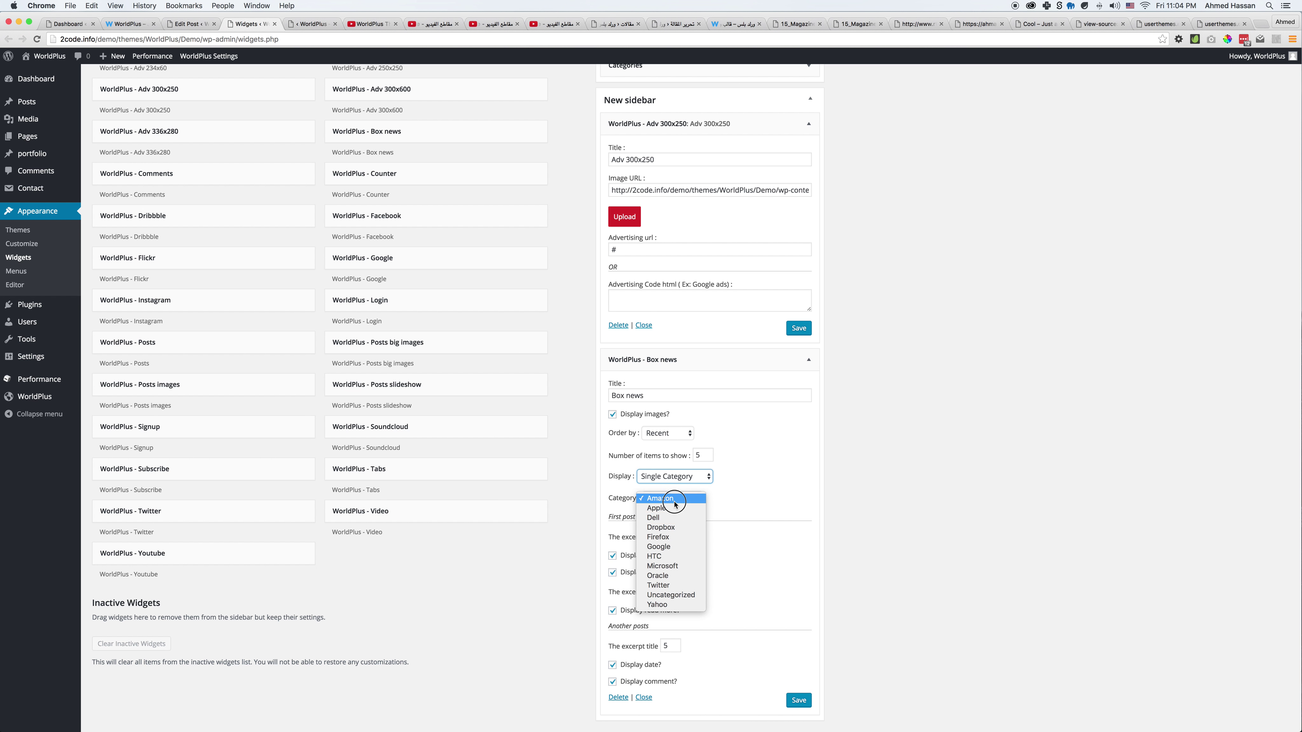
pyautogui.click(764, 508)
pyautogui.click(705, 476)
pyautogui.click(697, 487)
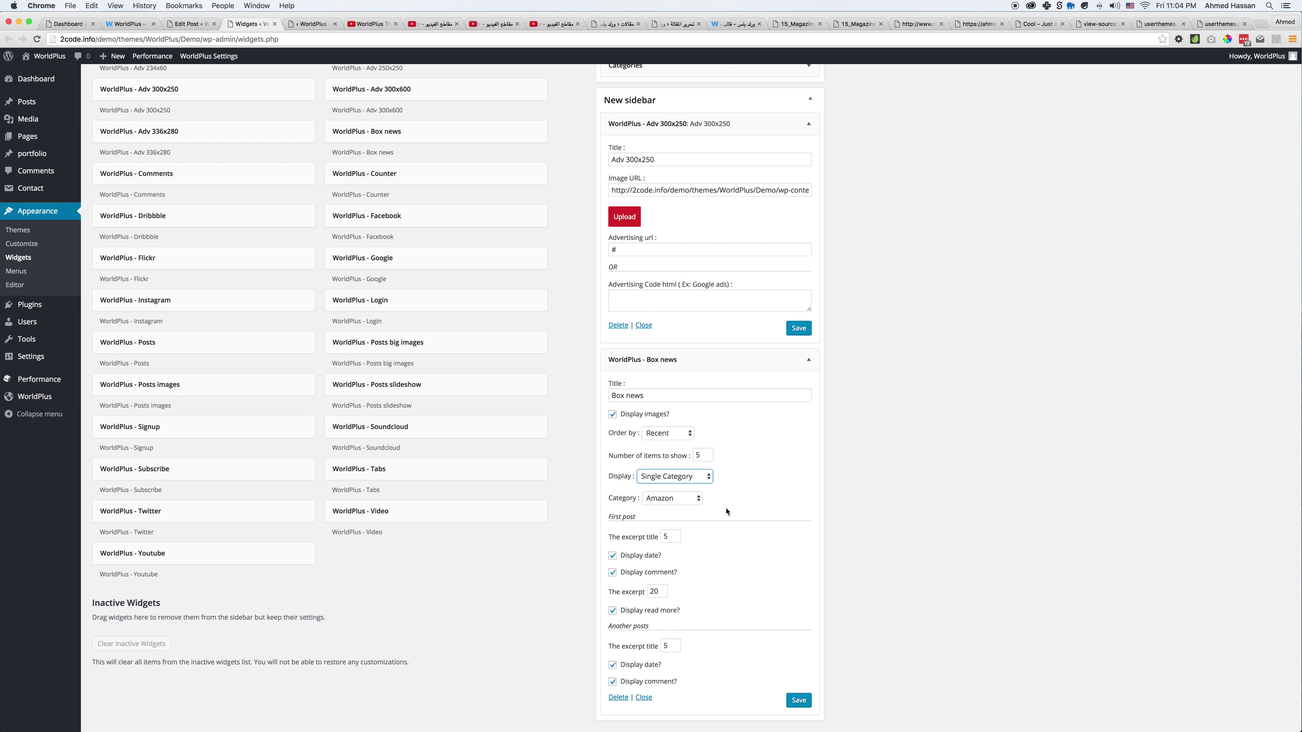
# Try excluded categories and custom post ID 10, then revert to Latest Posts and save Box news
pyautogui.scroll(-3, 644, 542)
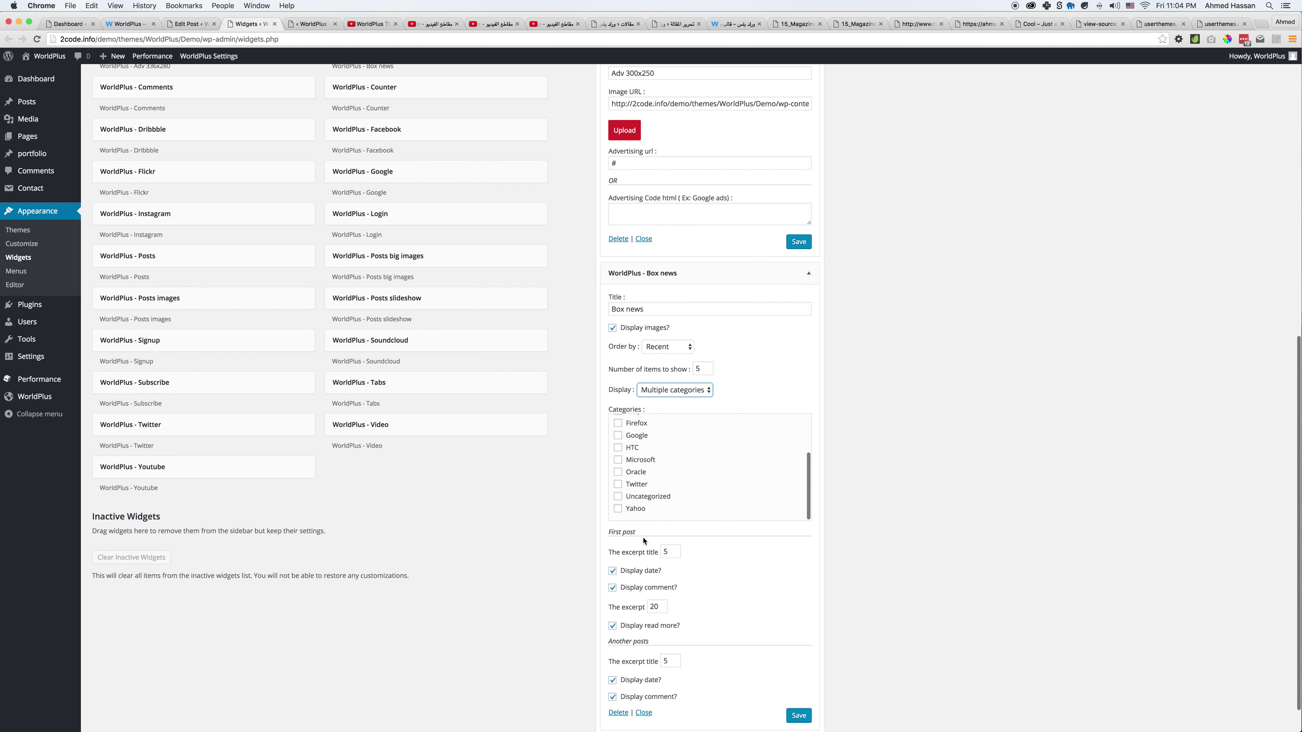
pyautogui.click(673, 399)
pyautogui.click(673, 407)
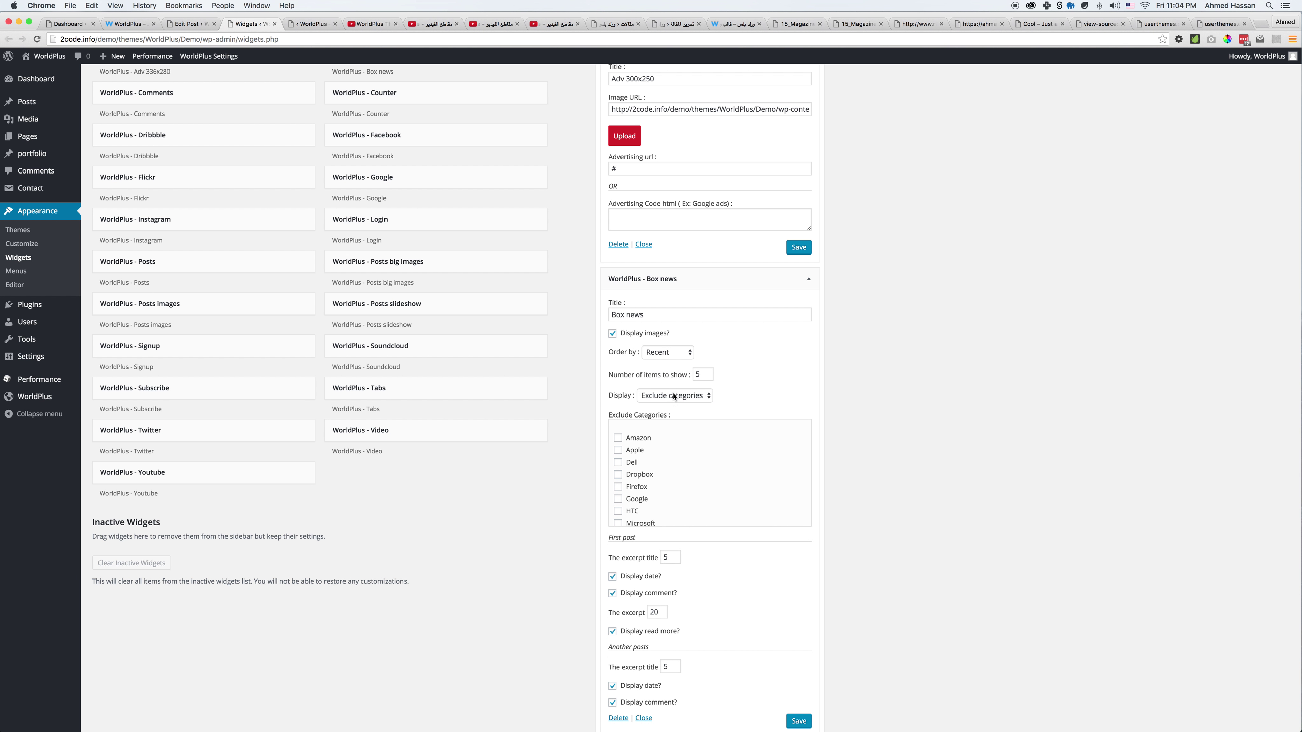
pyautogui.click(670, 394)
pyautogui.click(671, 405)
pyautogui.click(677, 477)
pyautogui.write('100,101')
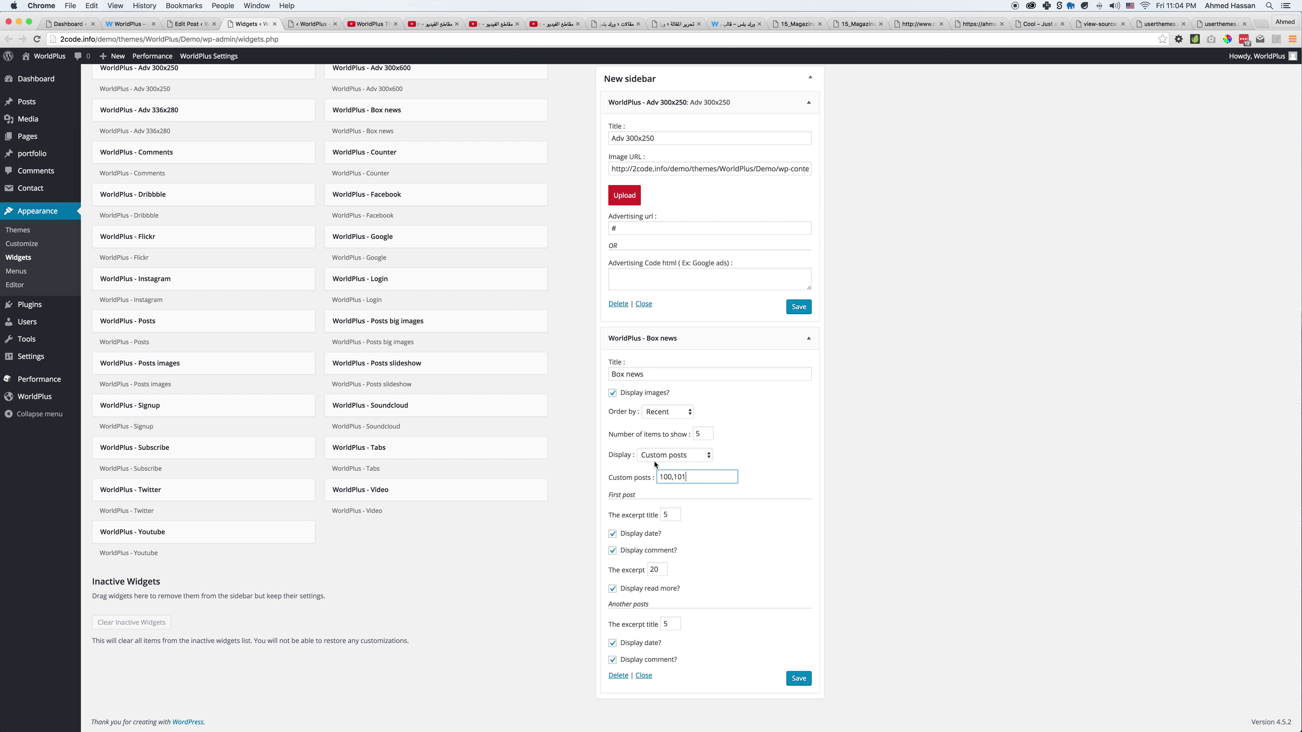
pyautogui.click(667, 455)
pyautogui.click(661, 418)
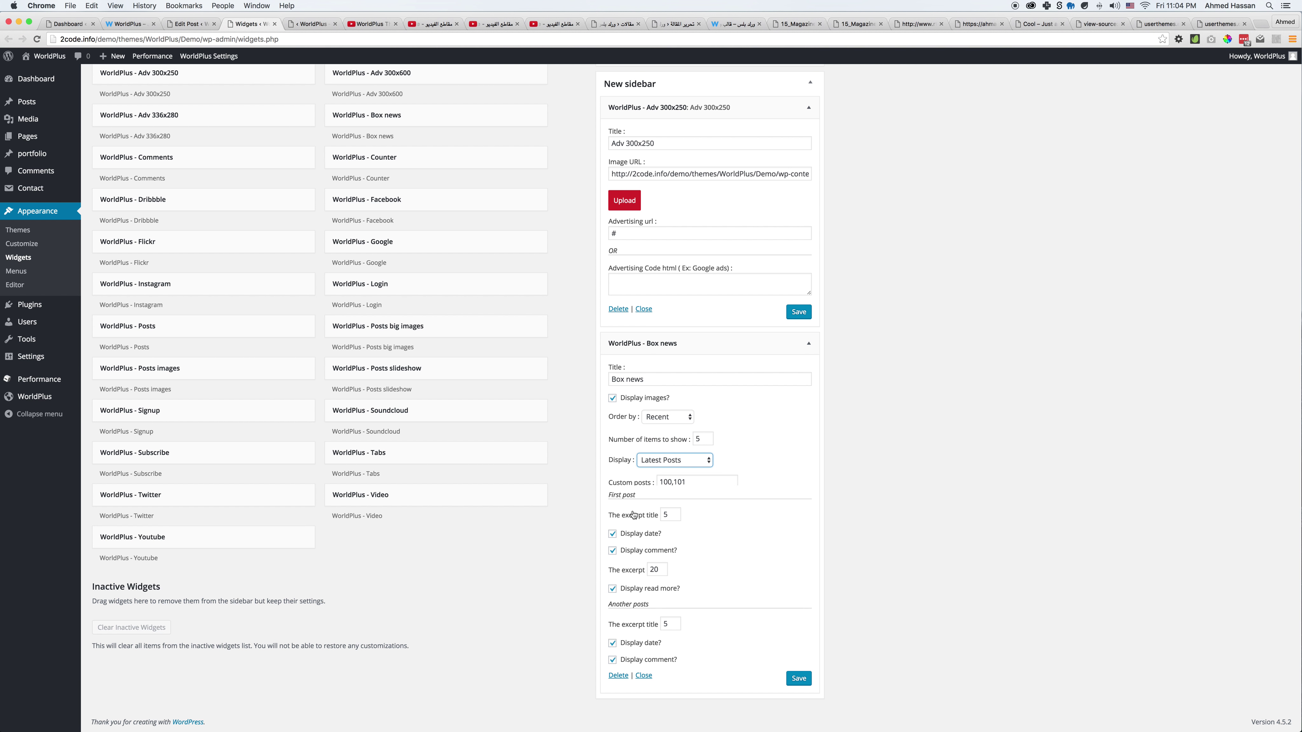
pyautogui.moveTo(635, 496); pyautogui.dragTo(610, 494)
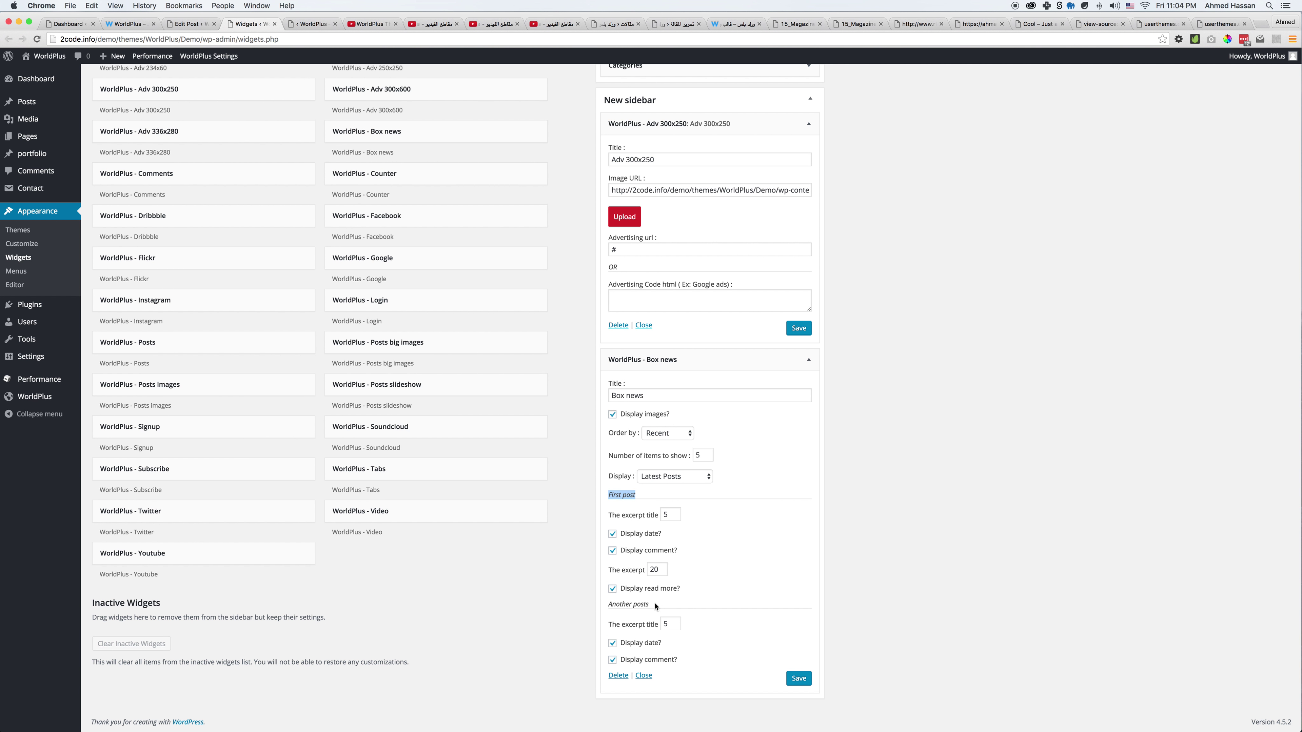
pyautogui.click(796, 681)
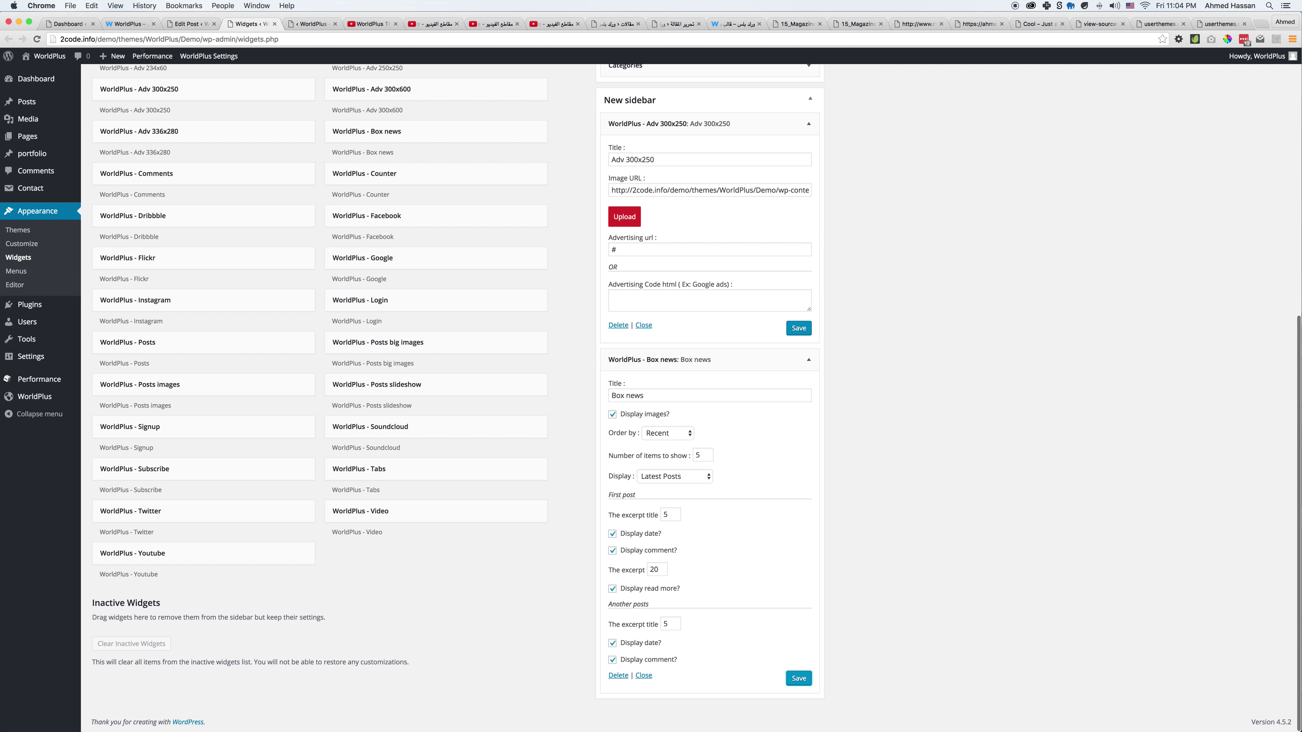
pyautogui.keyDown('super'); pyautogui.click(49, 56); pyautogui.keyUp('super')
# Check the Box news block on the live front page
pyautogui.hotkey('ctrl', 'Tab')
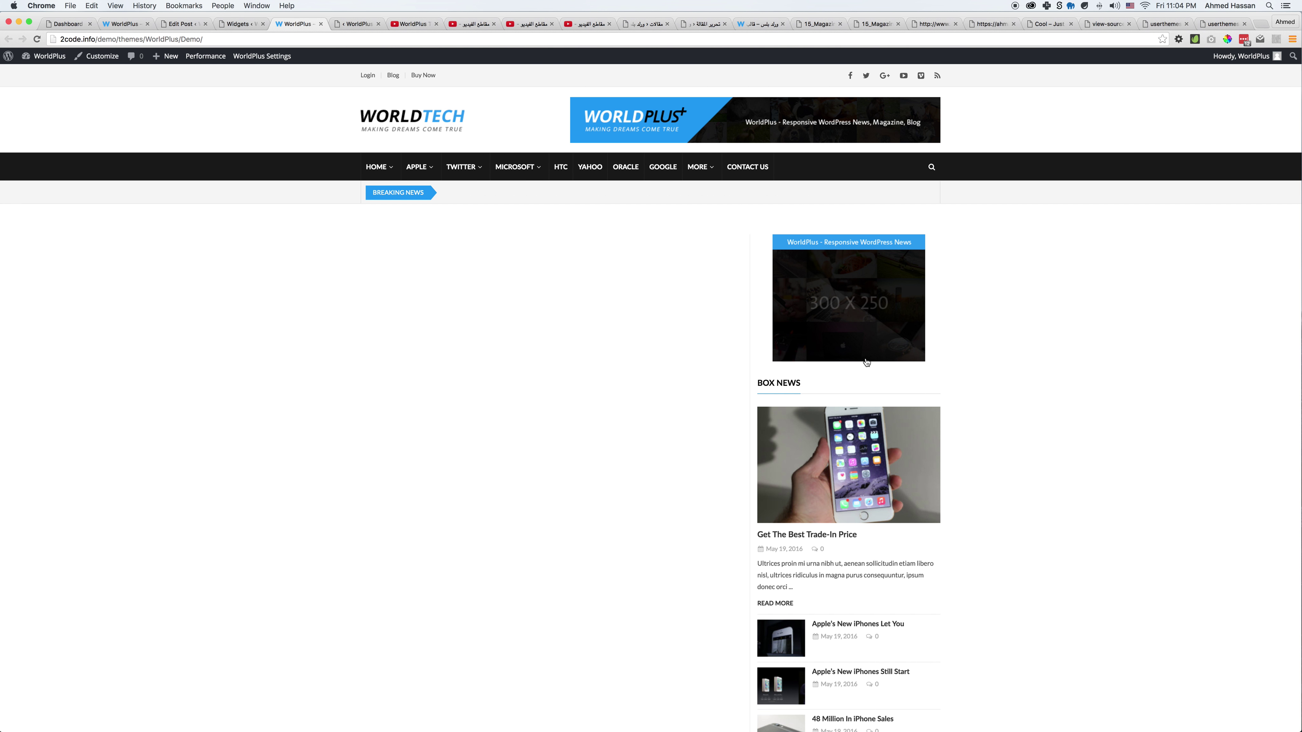
pyautogui.scroll(-5, 846, 282)
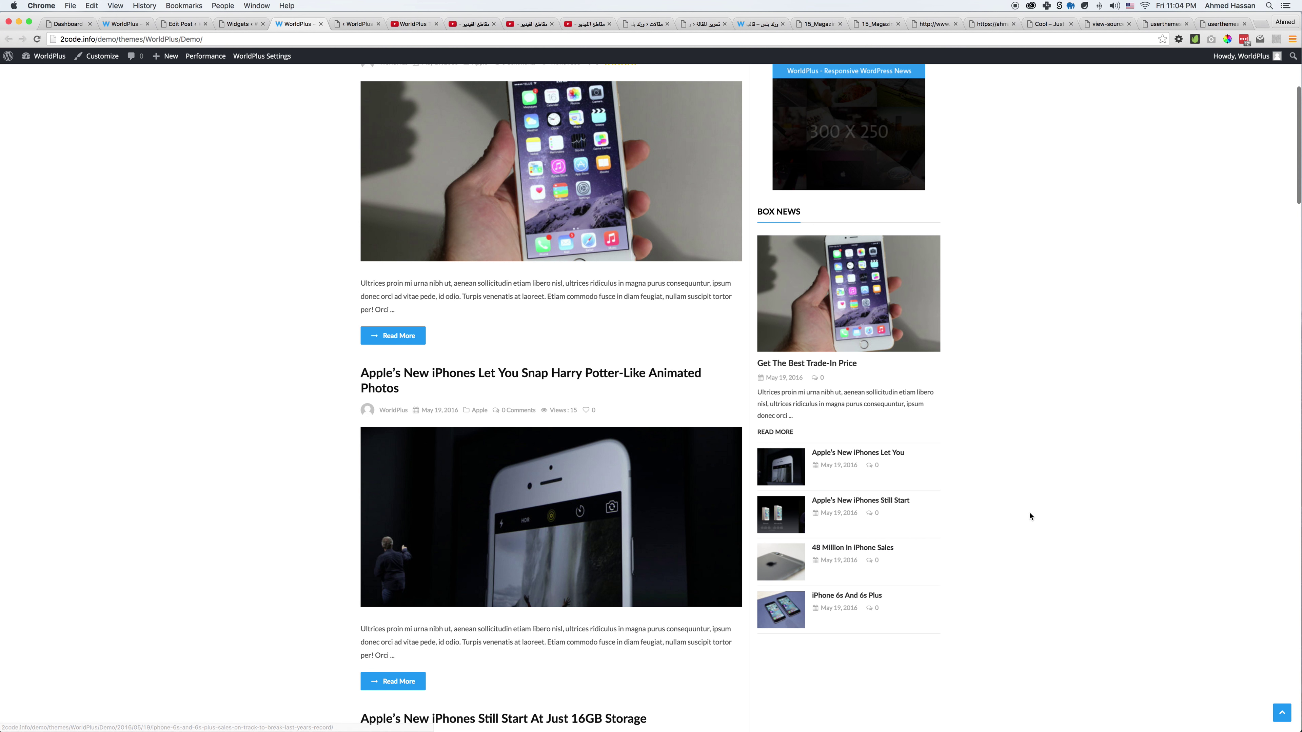
pyautogui.hotkey('ctrl', 'shift', 'Tab')
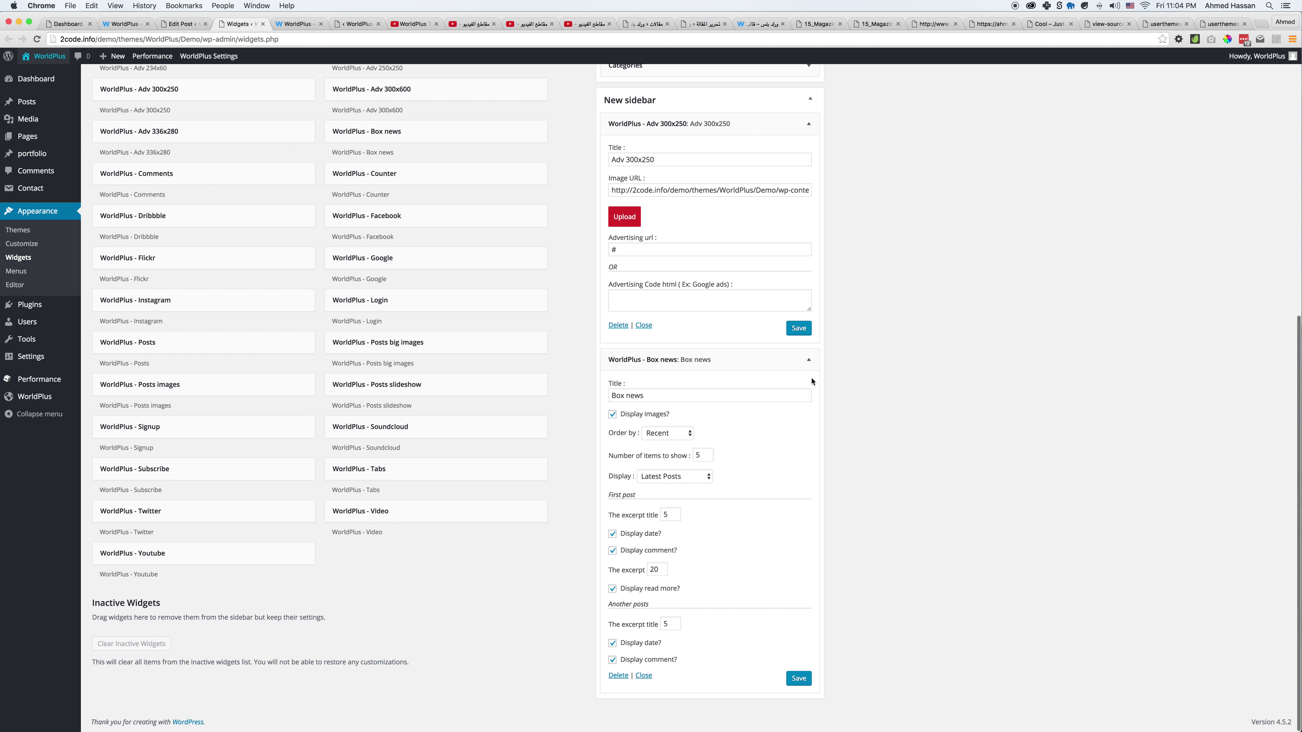
# Collapse the Box news and Adv 300x250 panels, then add WorldPlus - Comments to New sidebar
pyautogui.click(809, 359)
pyautogui.click(808, 138)
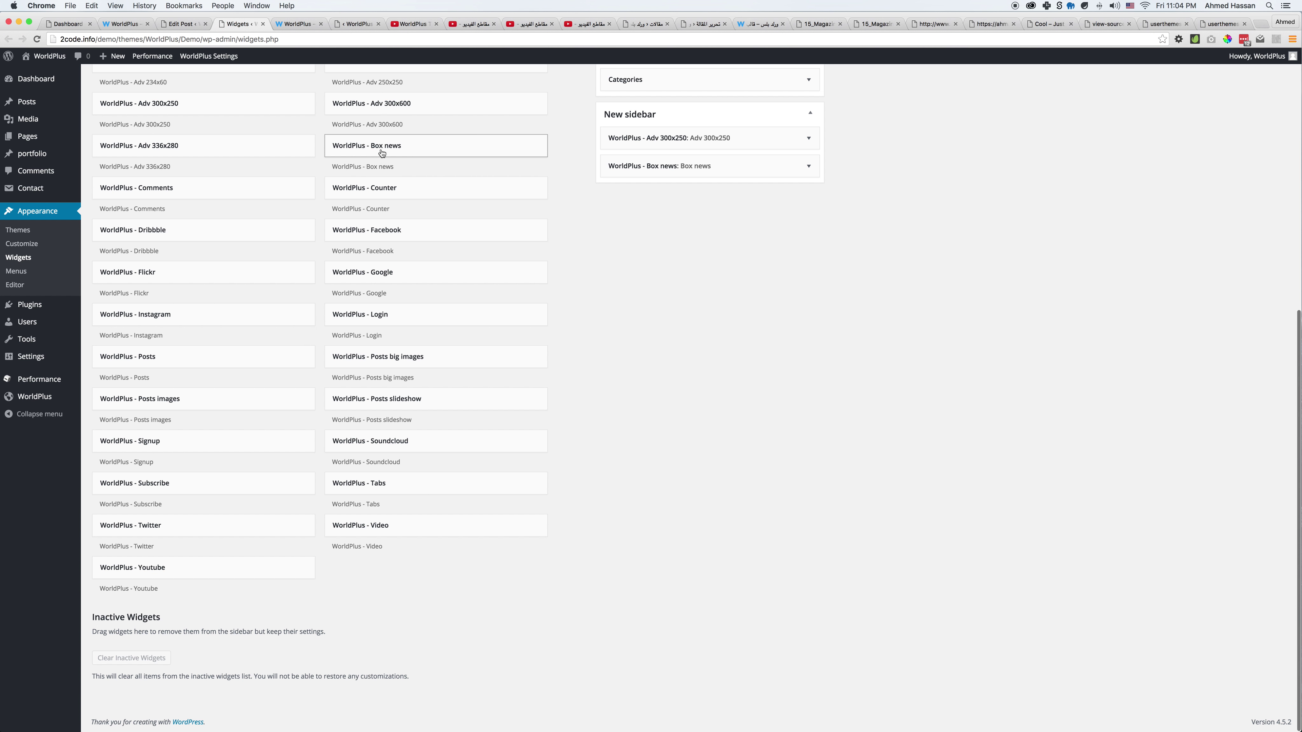
pyautogui.moveTo(250, 188); pyautogui.dragTo(706, 199)
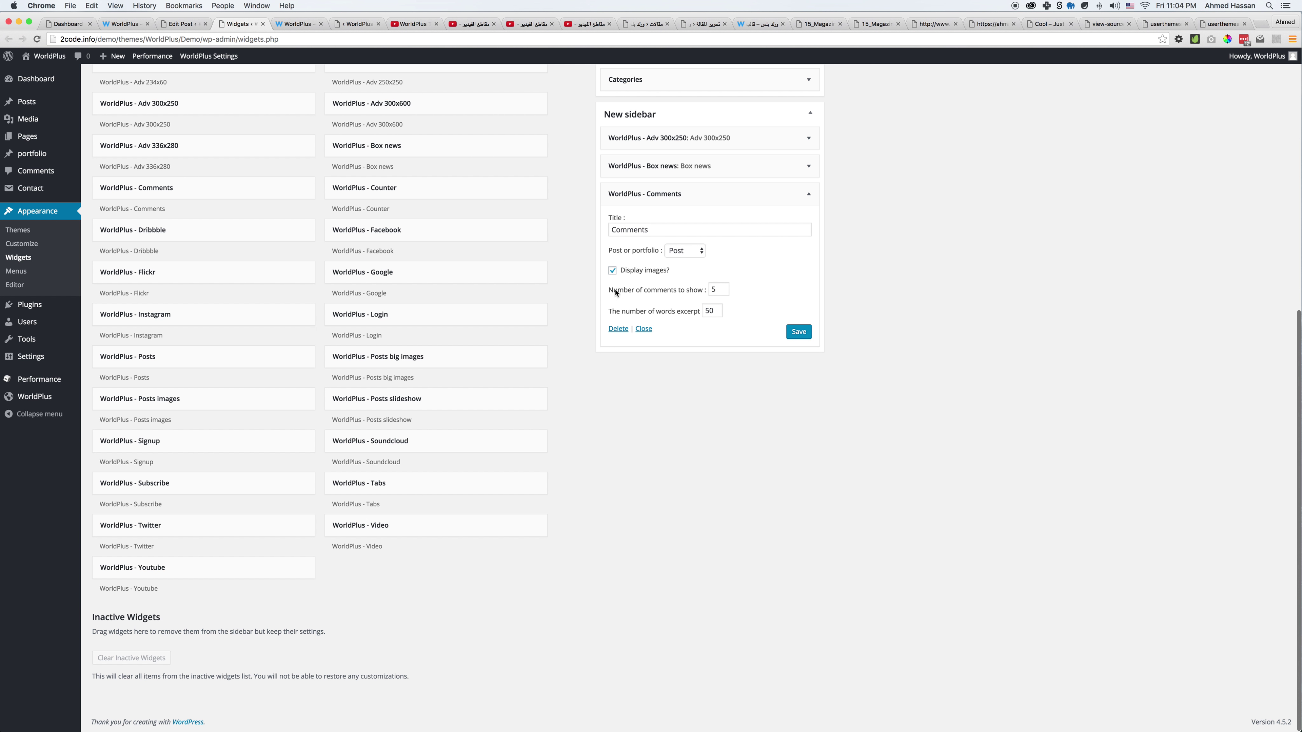
# Add the WorldPlus - Counter widget, titled Social Statistics, below Comments in New sidebar
pyautogui.click(390, 193)
pyautogui.moveTo(391, 193); pyautogui.dragTo(707, 351)
pyautogui.scroll(-3, 702, 411)
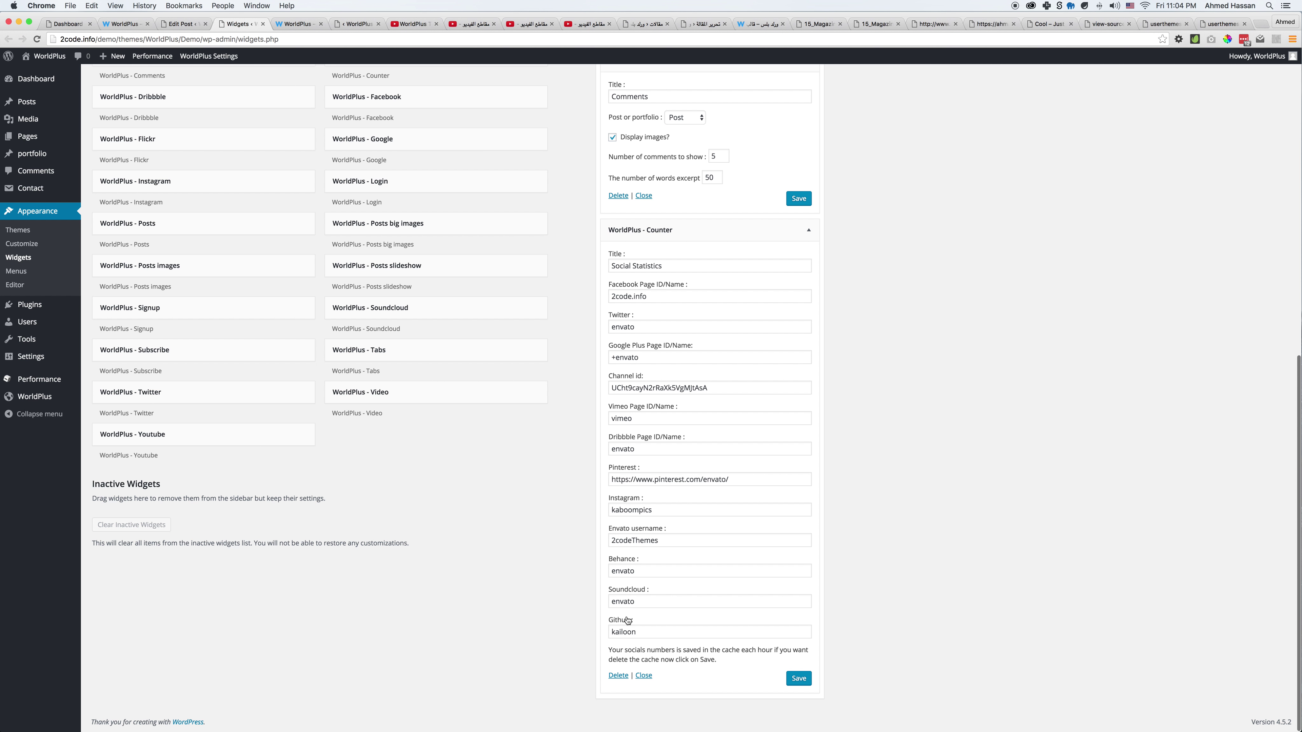
# Preview the sidebar on the live site and collapse the Counter and Comments panels
pyautogui.press('super+alt+Right')
pyautogui.scroll(5, 551, 410)
pyautogui.keyDown('super'); pyautogui.click(396, 123); pyautogui.keyUp('super')
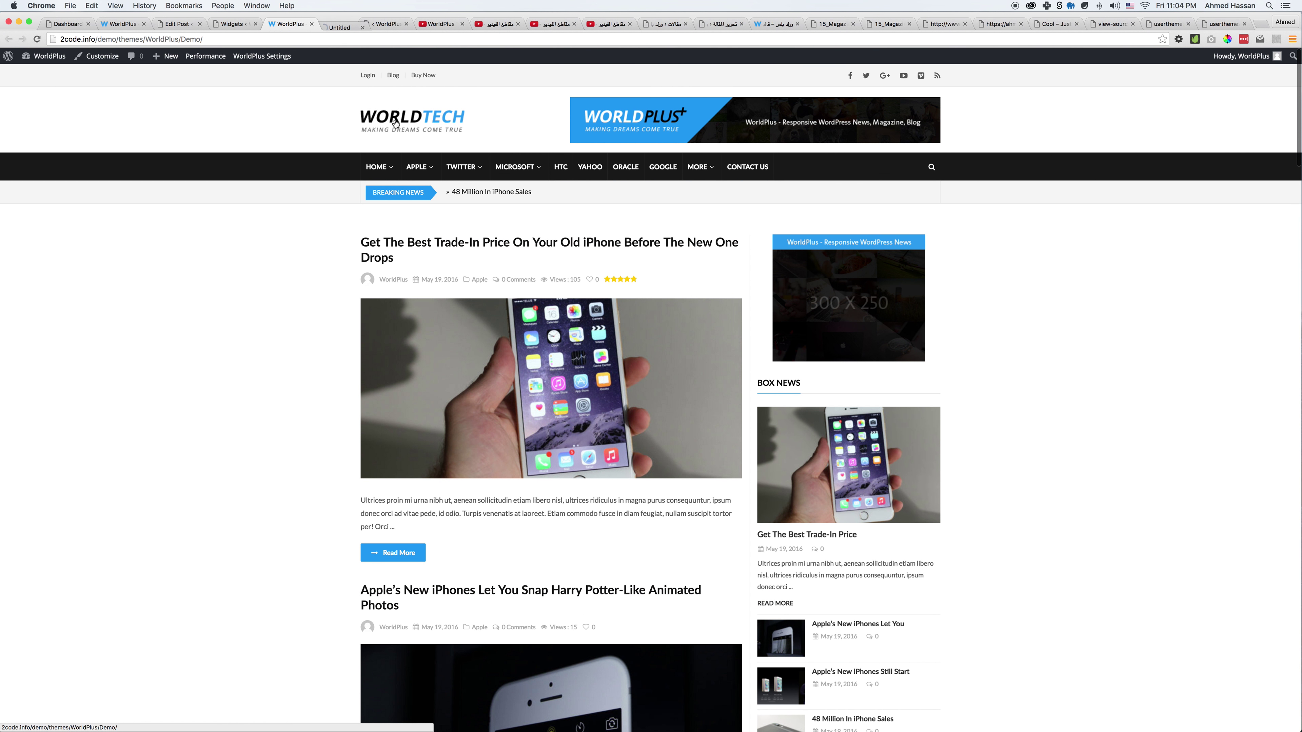
pyautogui.press('super+w')
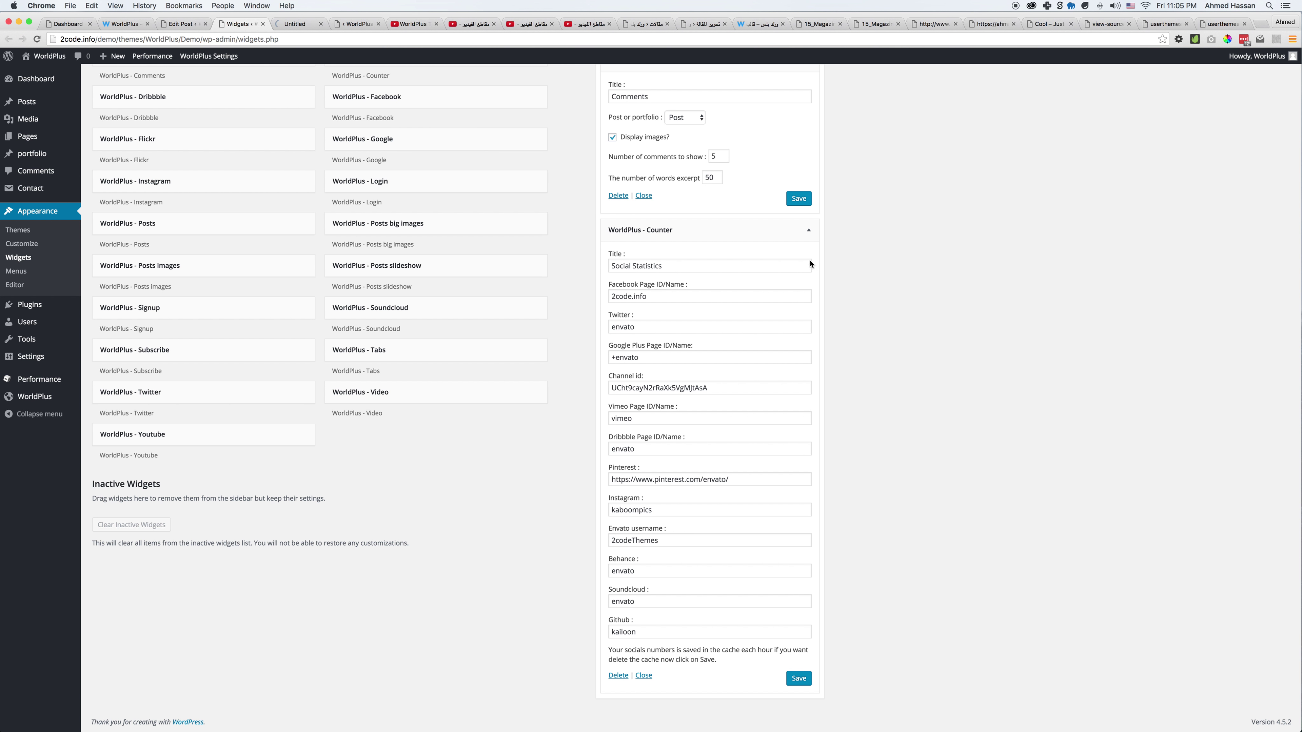
pyautogui.click(809, 225)
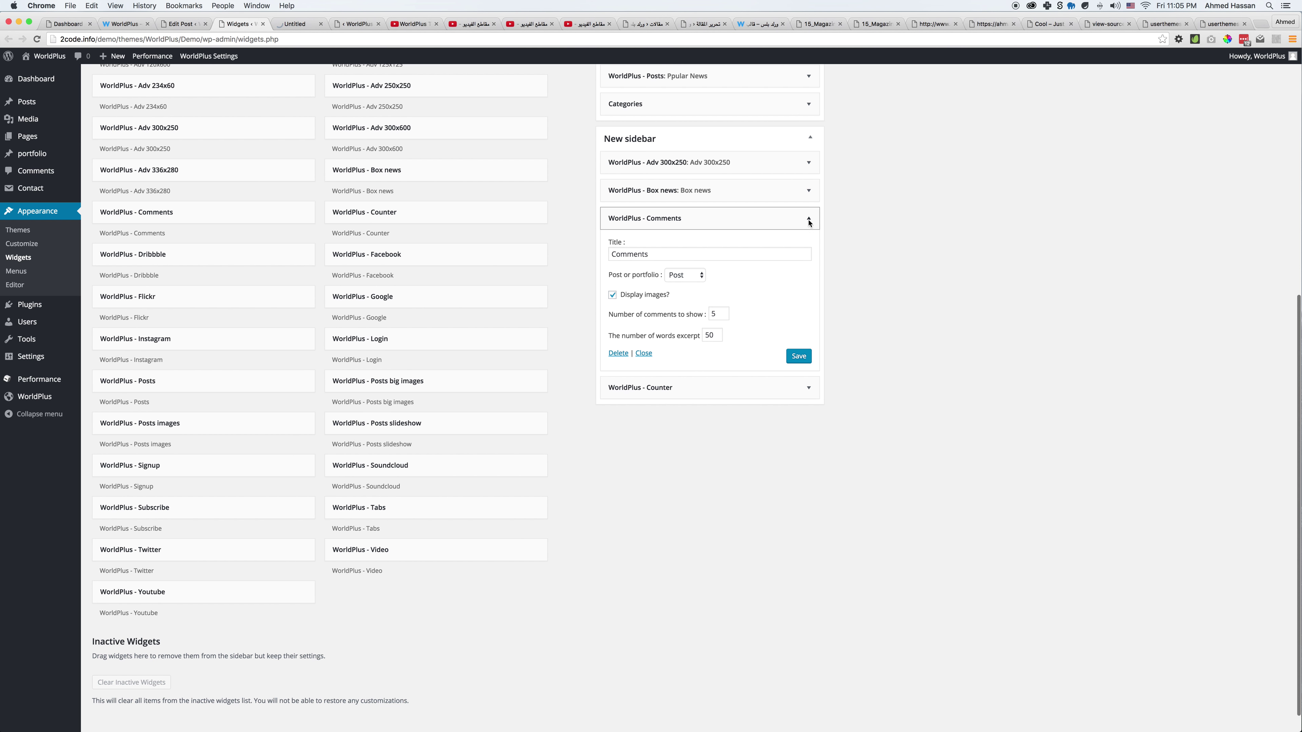
pyautogui.click(809, 220)
pyautogui.press('super+alt+Right')
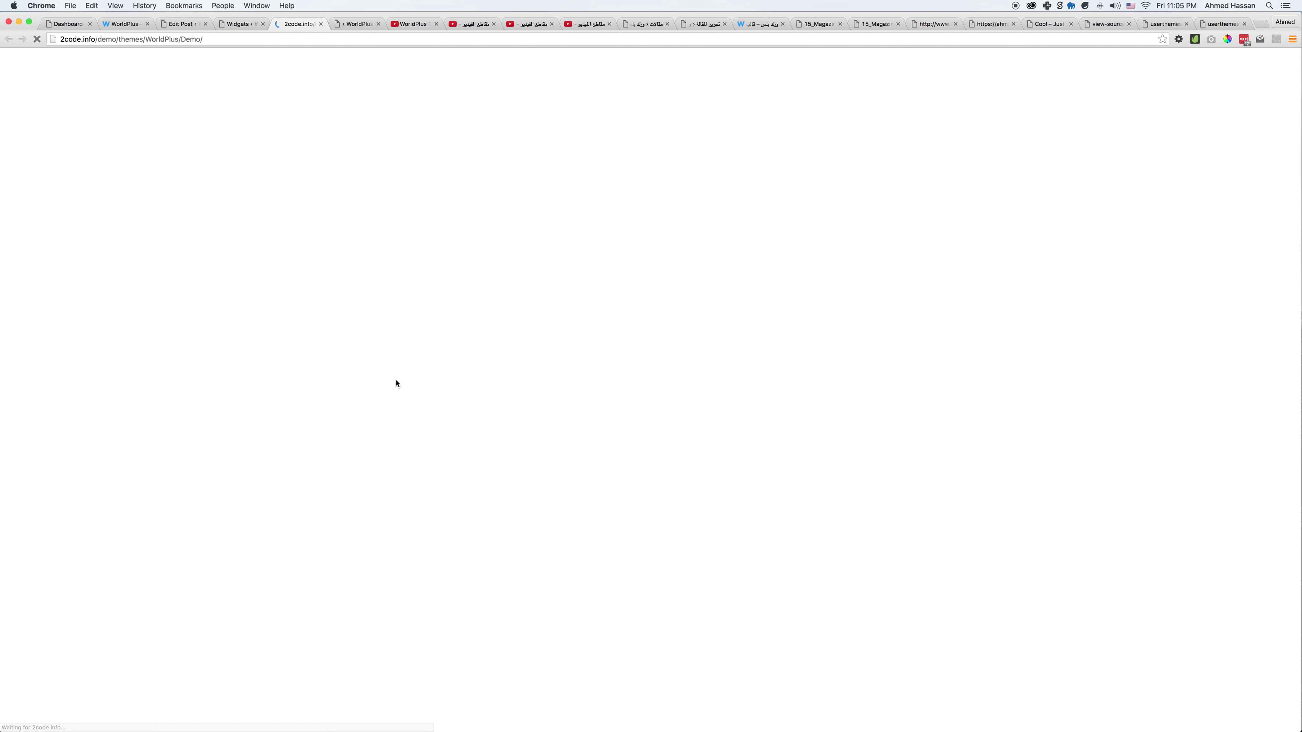
pyautogui.press('super+alt+Left')
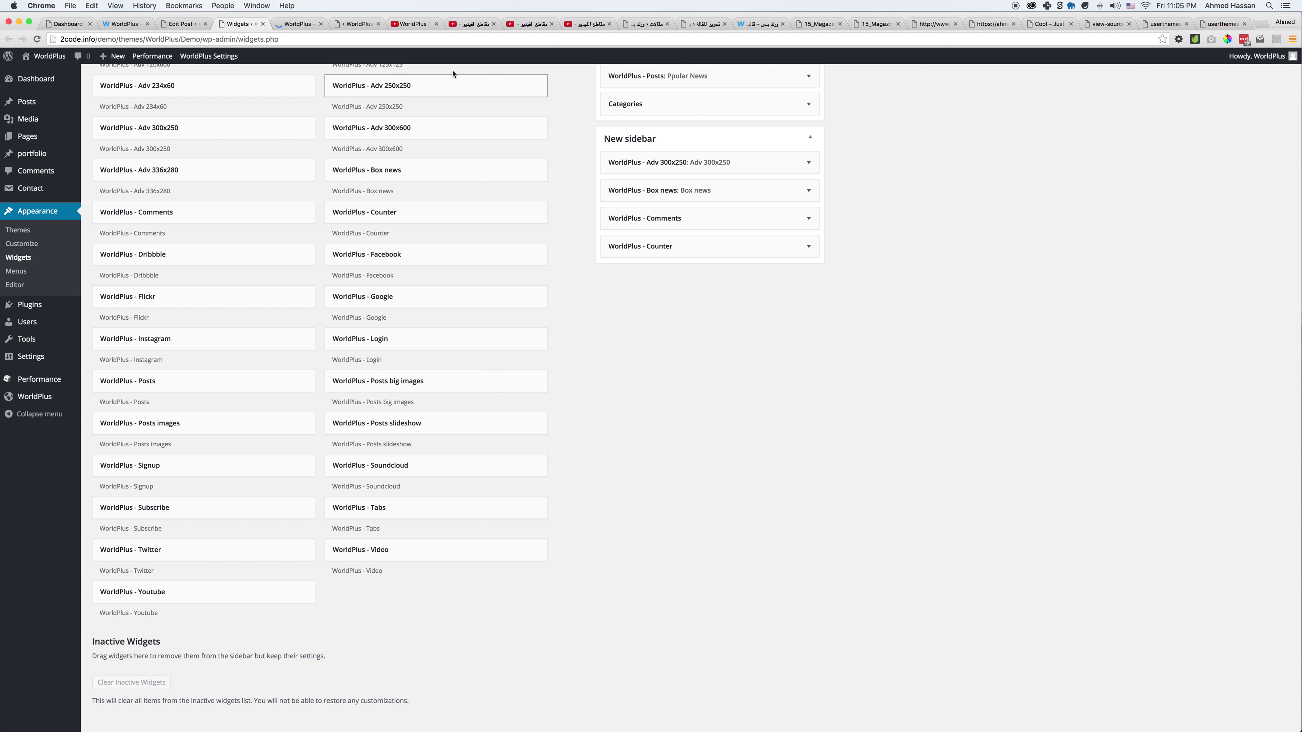
pyautogui.click(456, 40)
pyautogui.write('Tg')
pyautogui.press('BackSpace')
pyautogui.press('BackSpace')
pyautogui.write('he c')
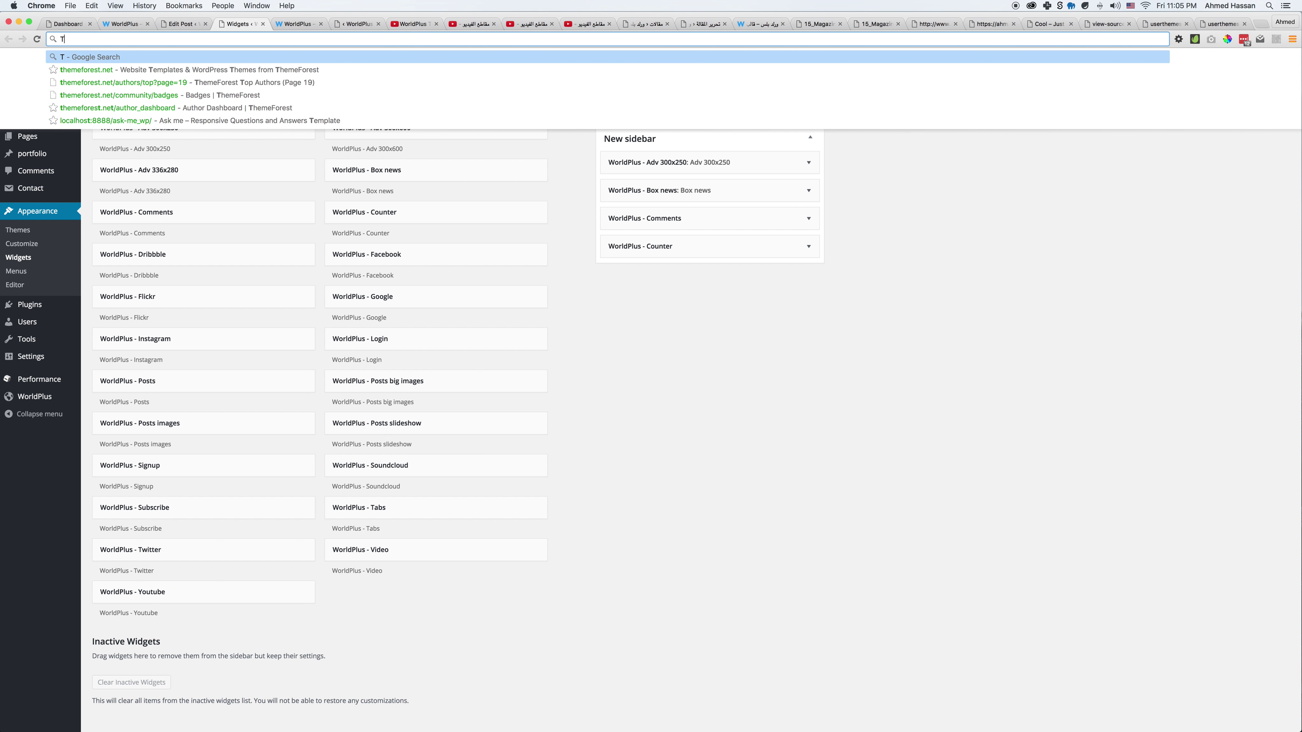
pyautogui.write('on')
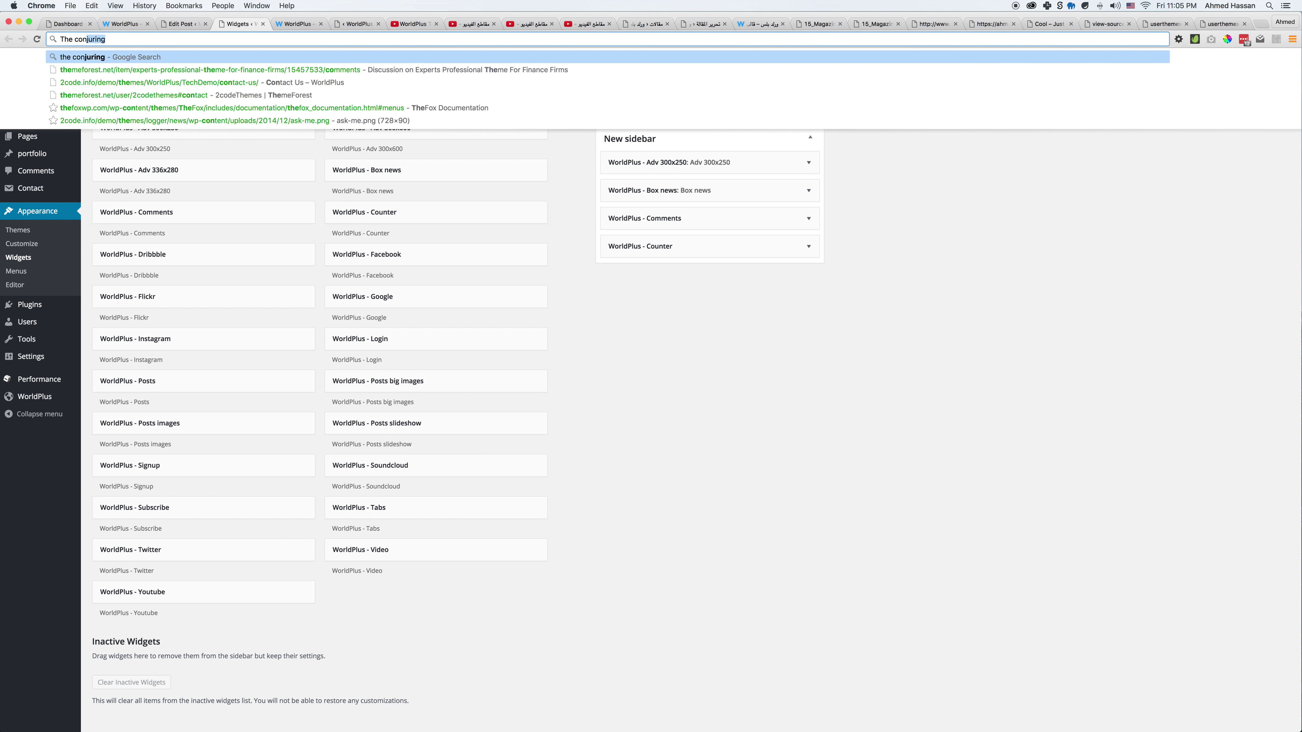
pyautogui.write('uter ta')
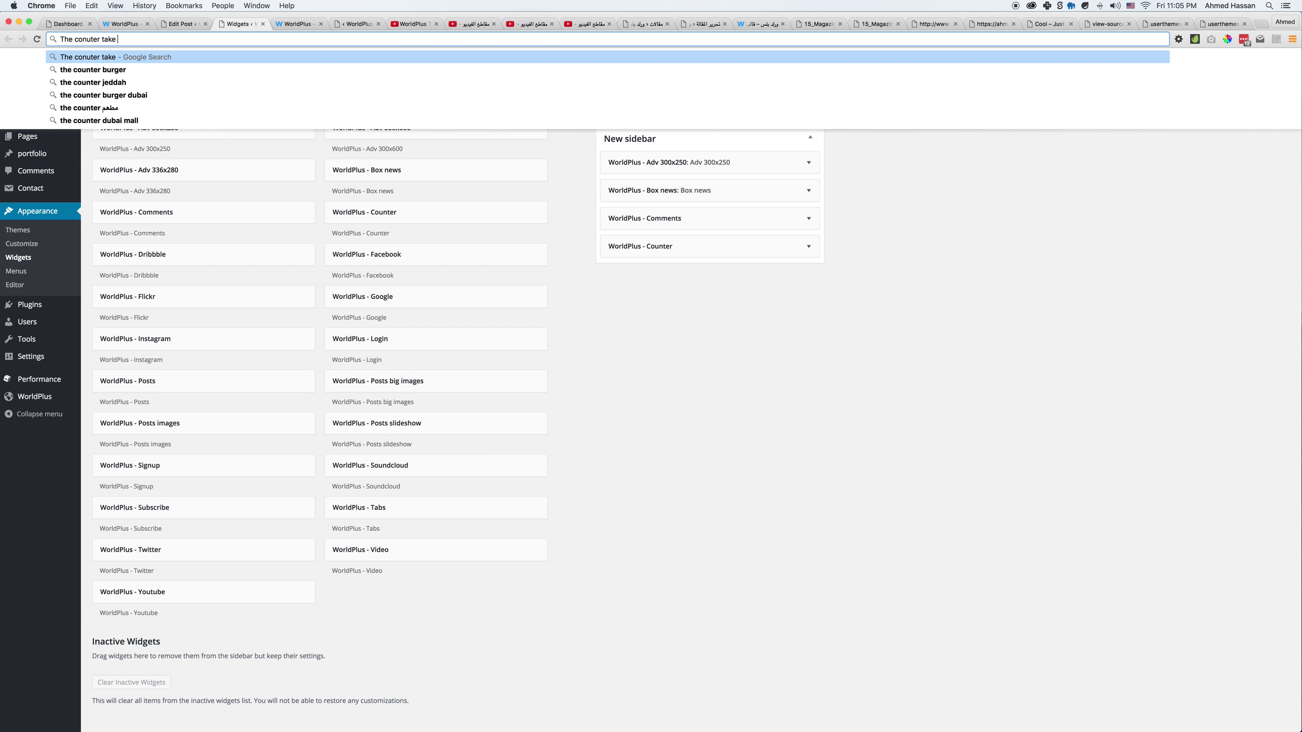
pyautogui.write('ke first')
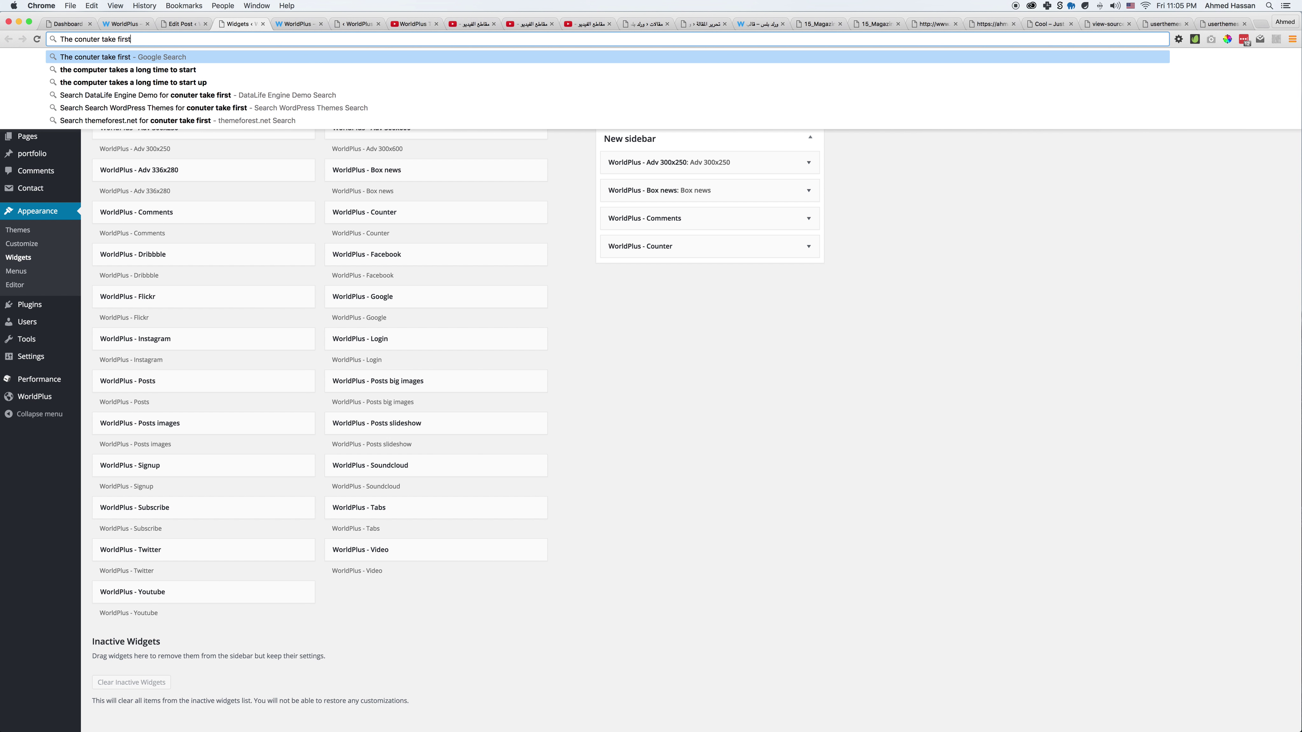
pyautogui.write(' time some ')
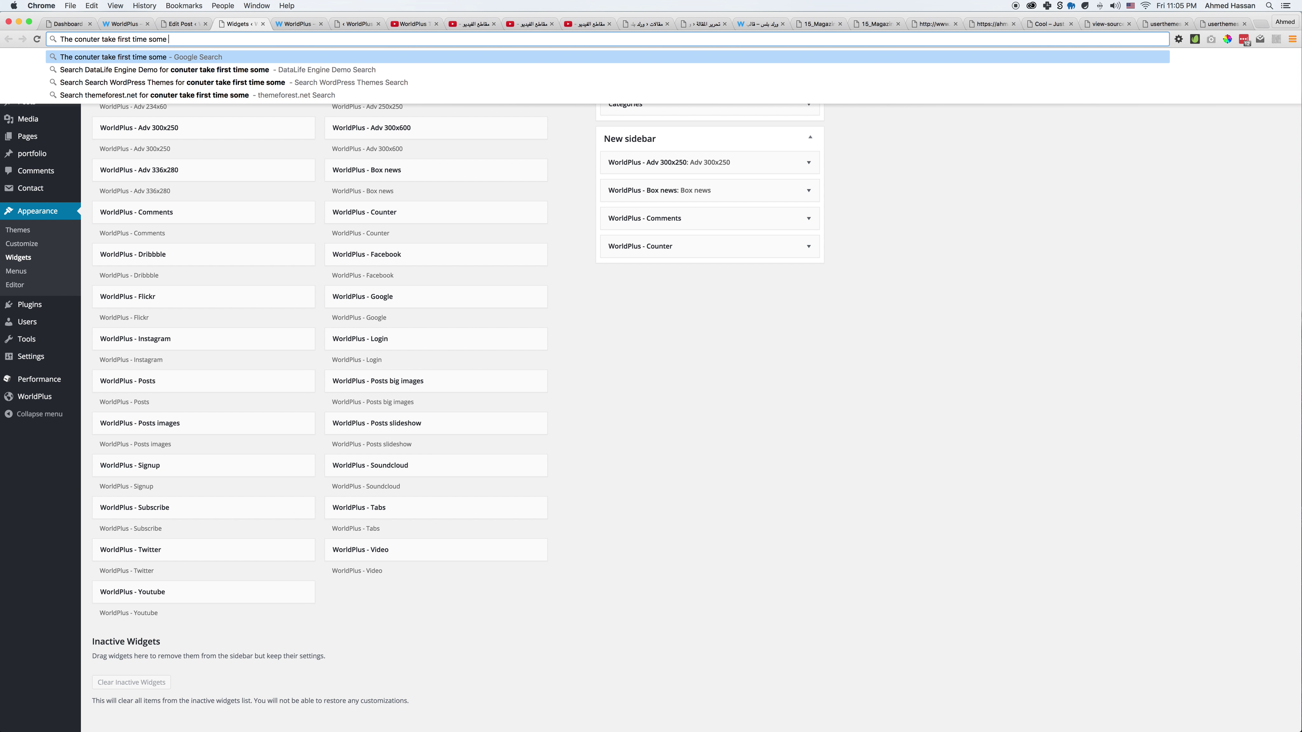
pyautogui.write('load')
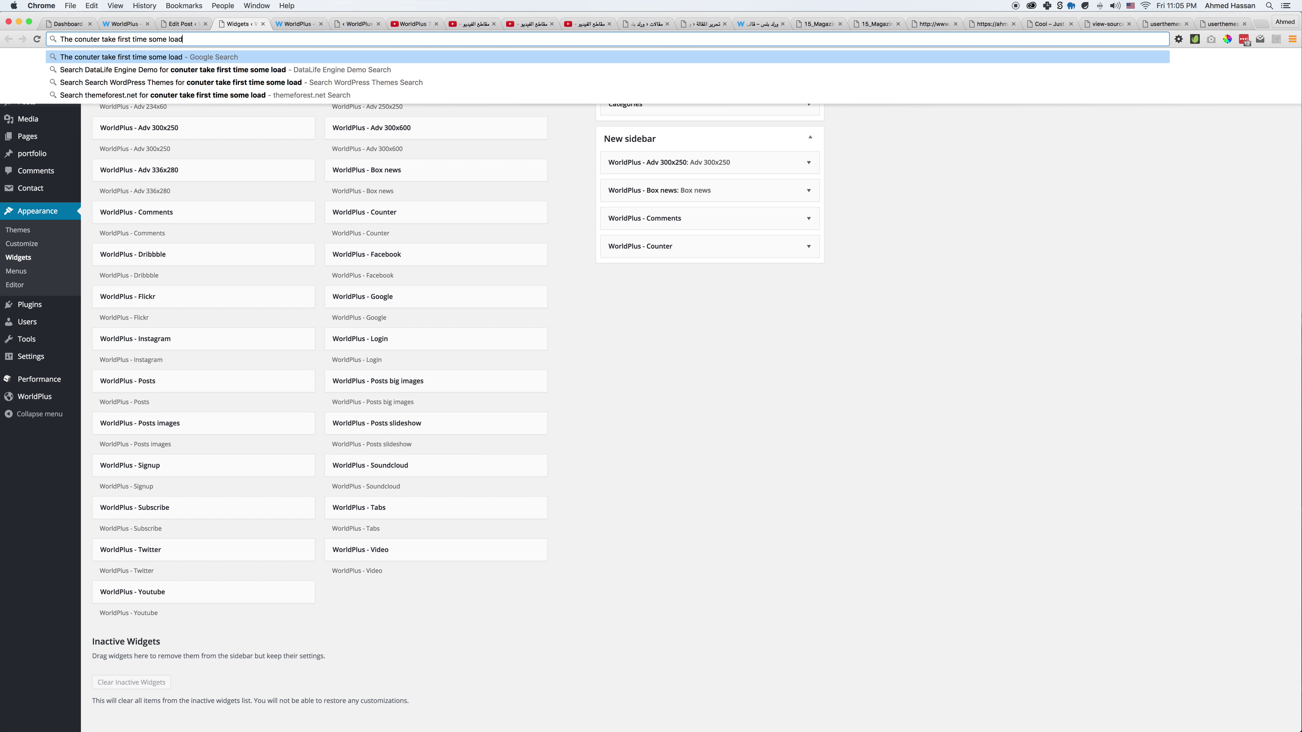
pyautogui.write('ing, them make a c')
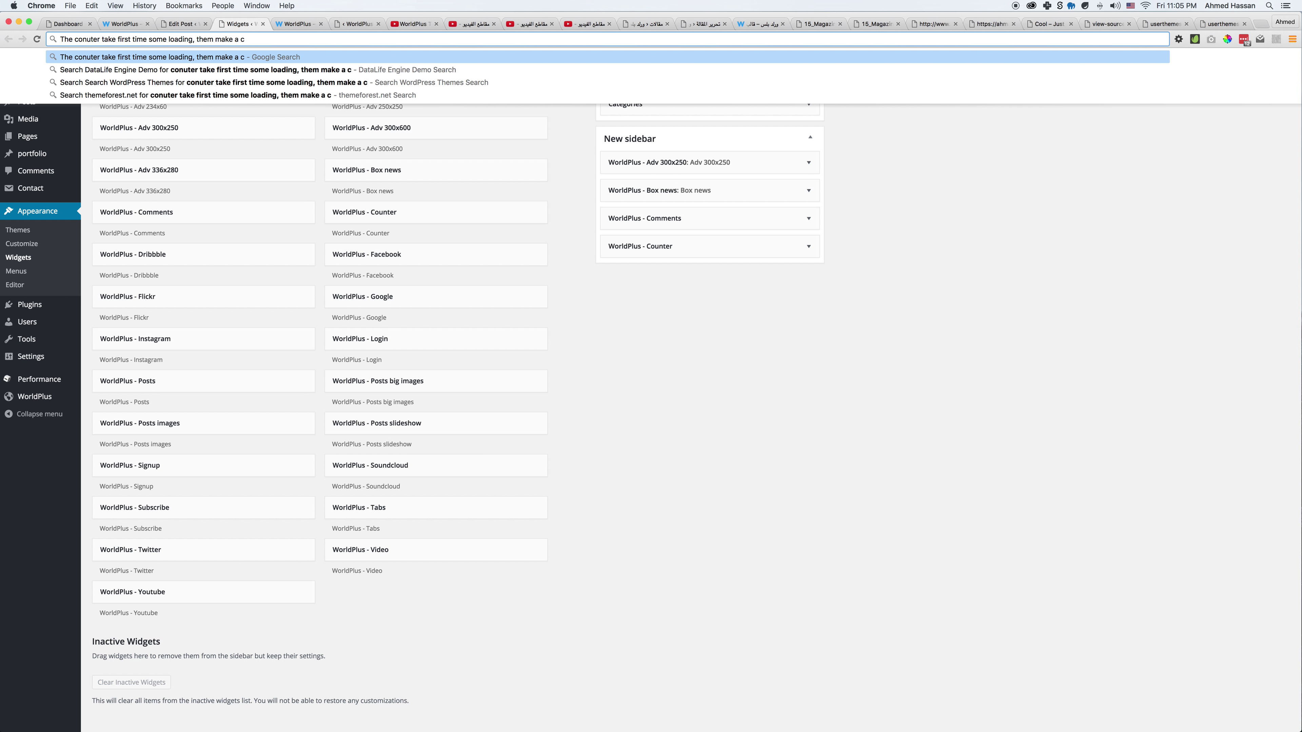
pyautogui.write('ache')
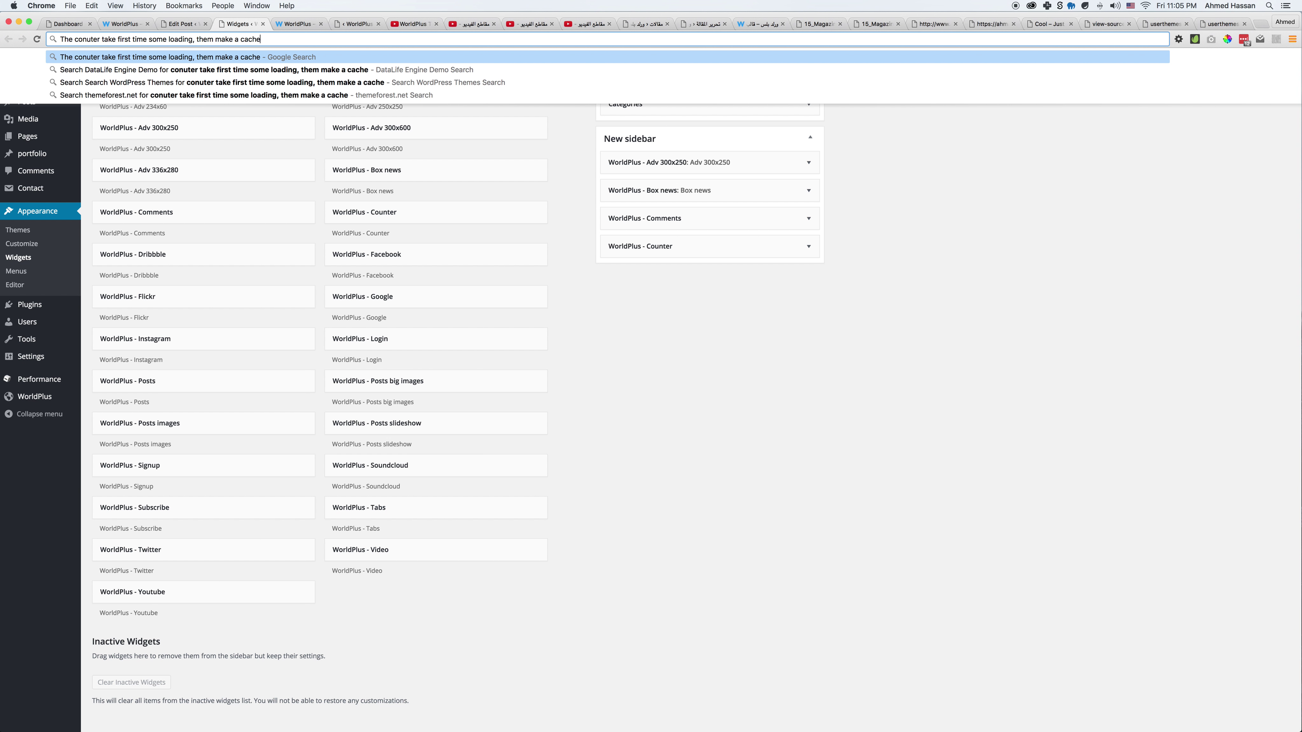
pyautogui.press('super+a')
pyautogui.press('BackSpace')
pyautogui.click(797, 484)
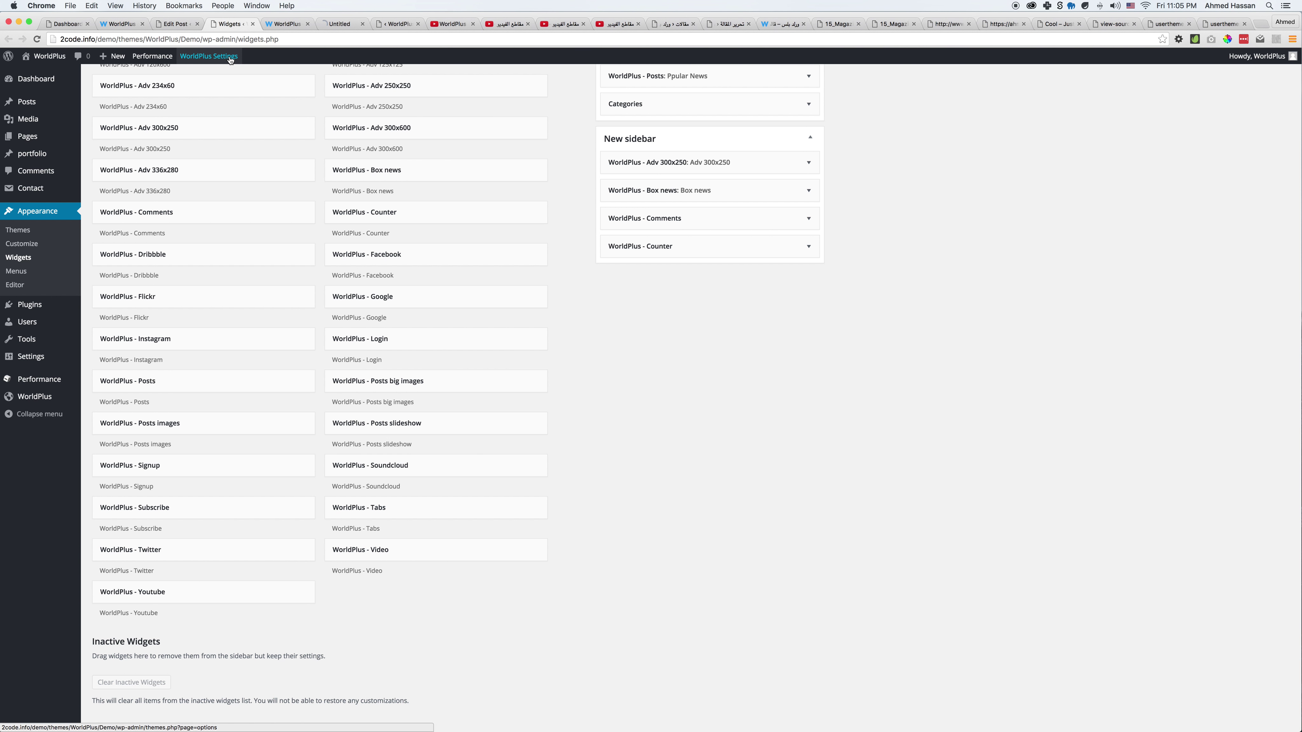
# Open the WorldPlus theme settings to review the Advanced Social media API keys
pyautogui.click(297, 24)
pyautogui.click(221, 72)
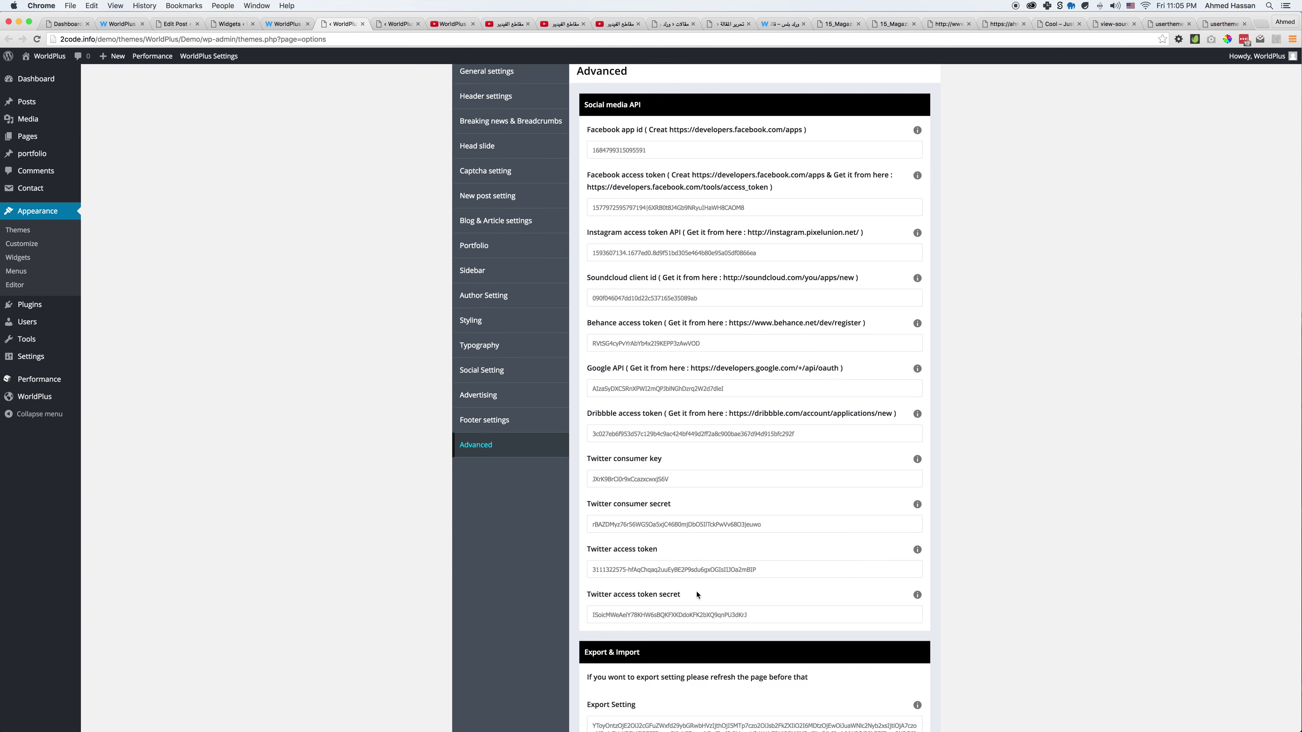
# Close the theme settings, type and erase a 'You need to' note, then return to Widgets
pyautogui.press('super+w')
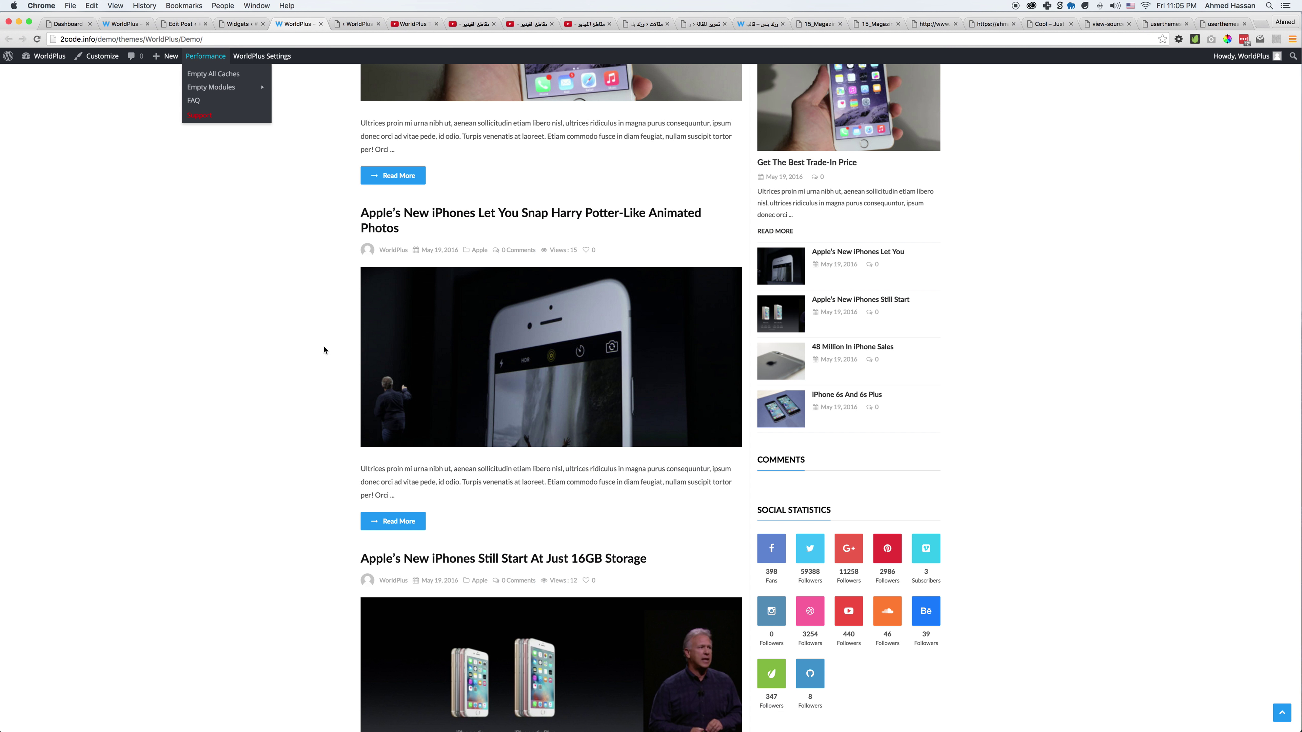
pyautogui.click(280, 38)
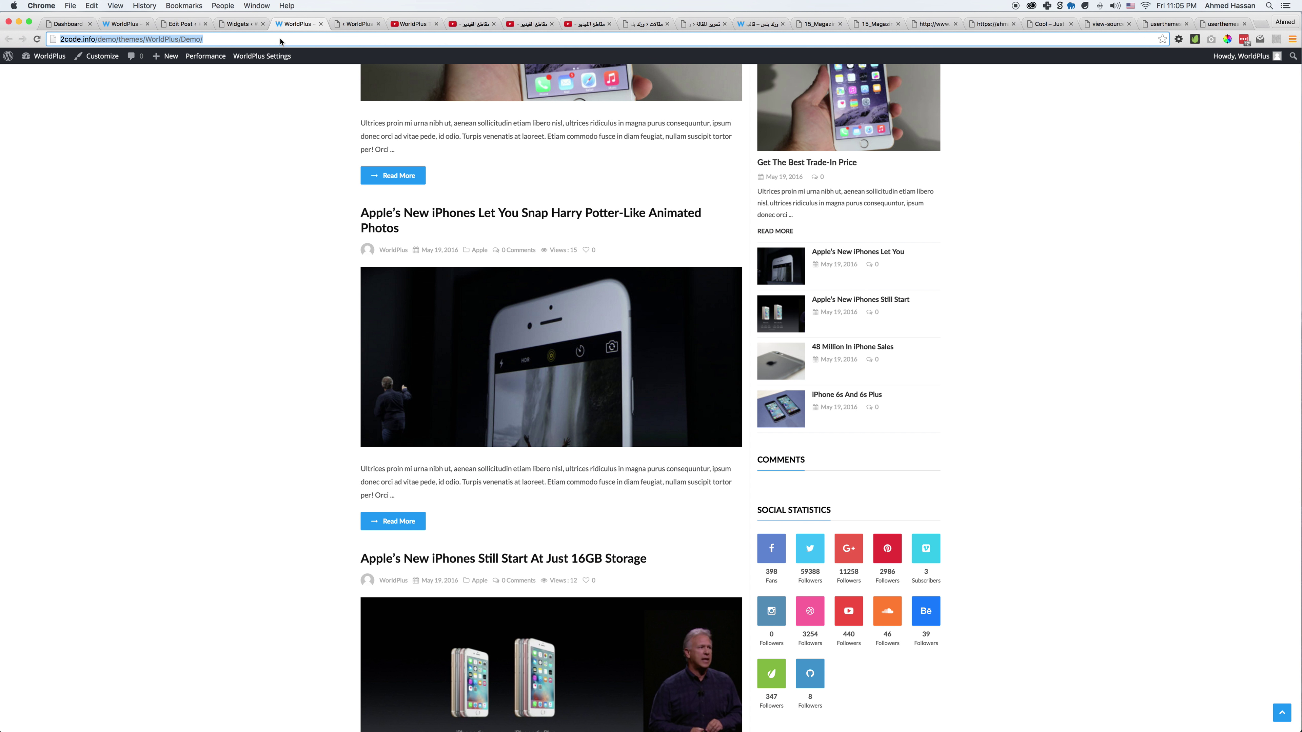
pyautogui.write('You nu')
pyautogui.press('BackSpace')
pyautogui.write('e')
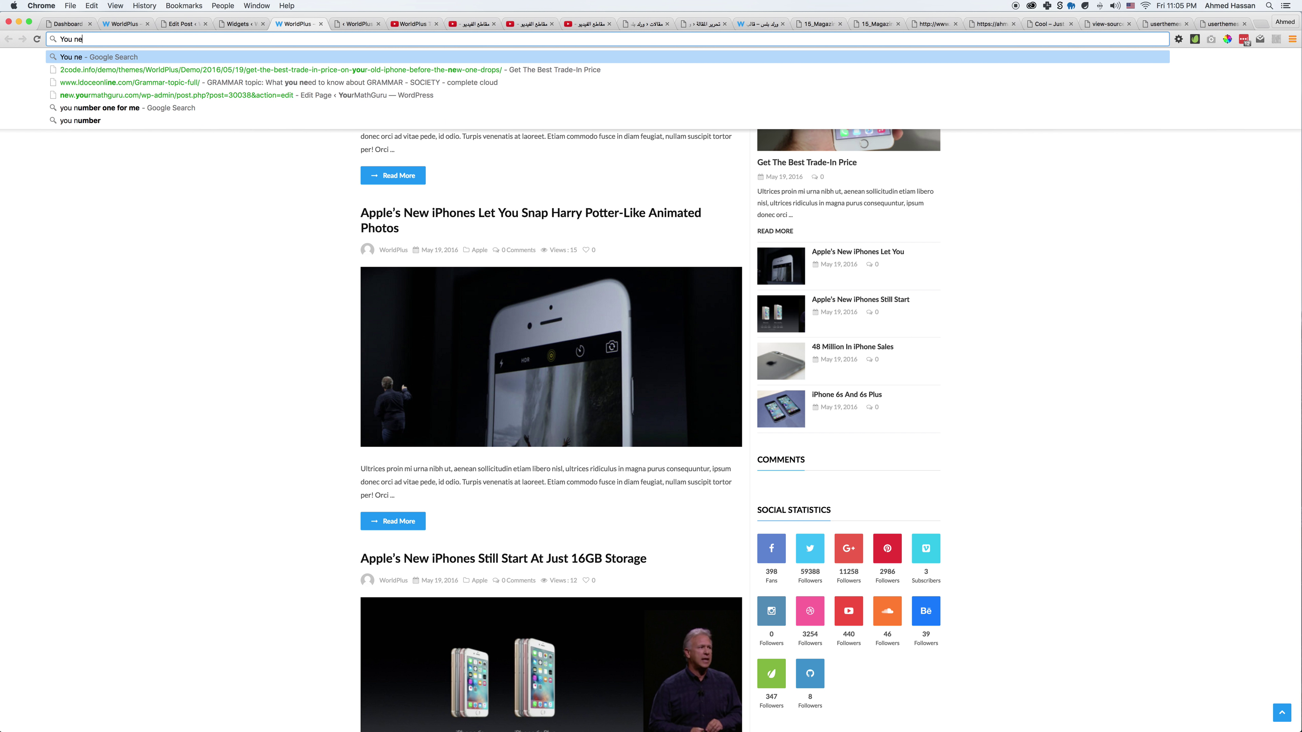
pyautogui.write('ed to type all the apis')
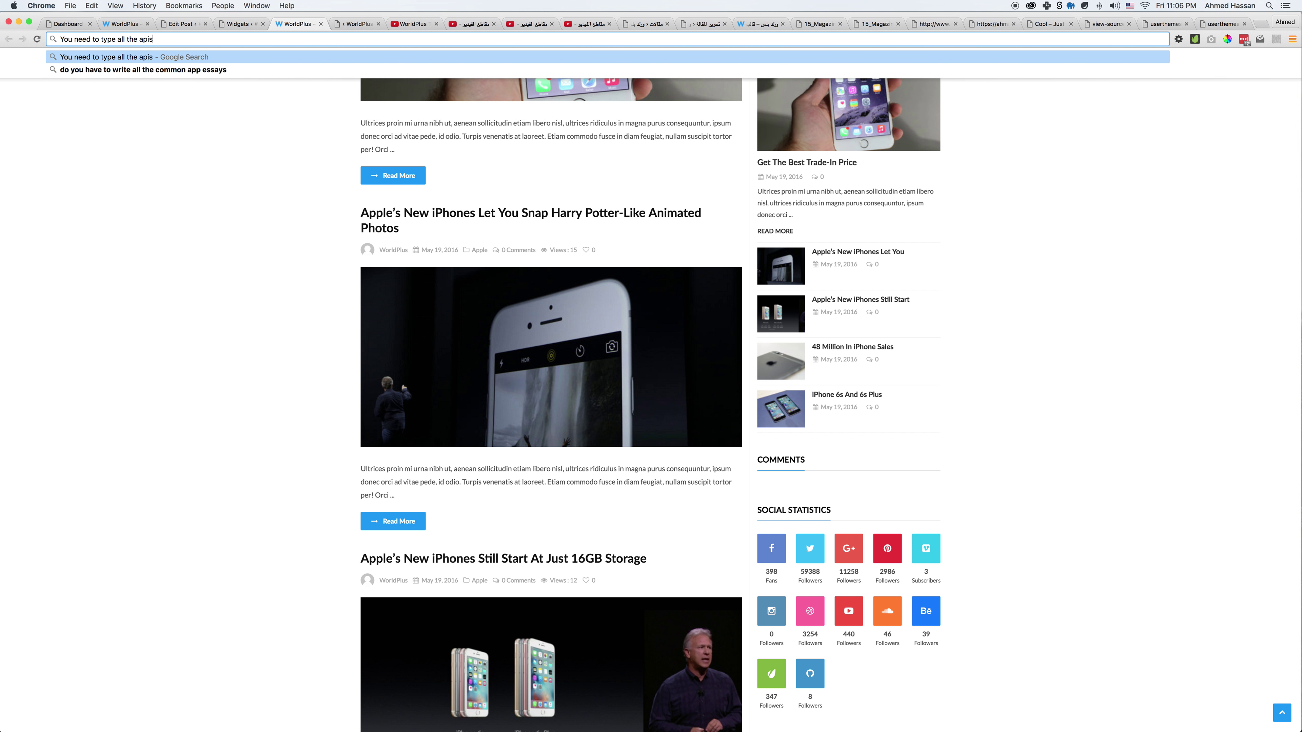
pyautogui.press('super+a')
pyautogui.press('BackSpace')
pyautogui.click(168, 361)
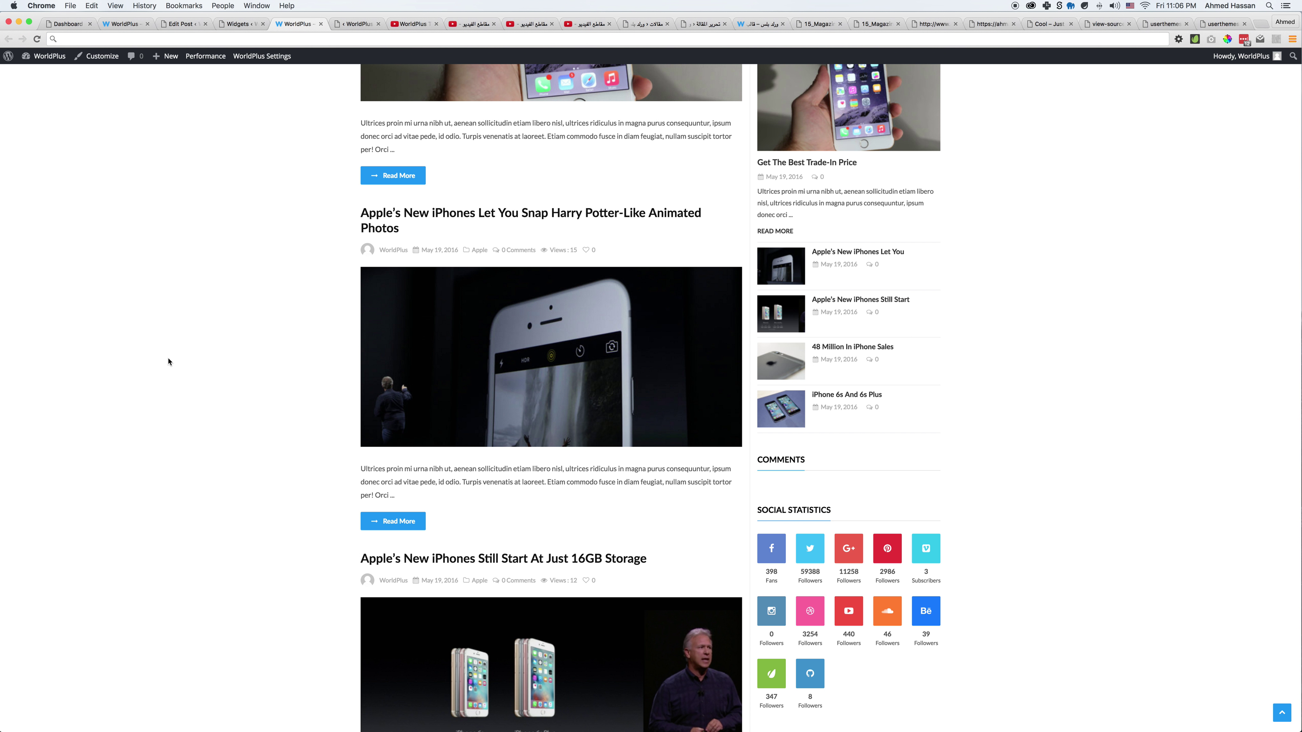
pyautogui.hotkey('ctrl', 'shift', 'Tab')
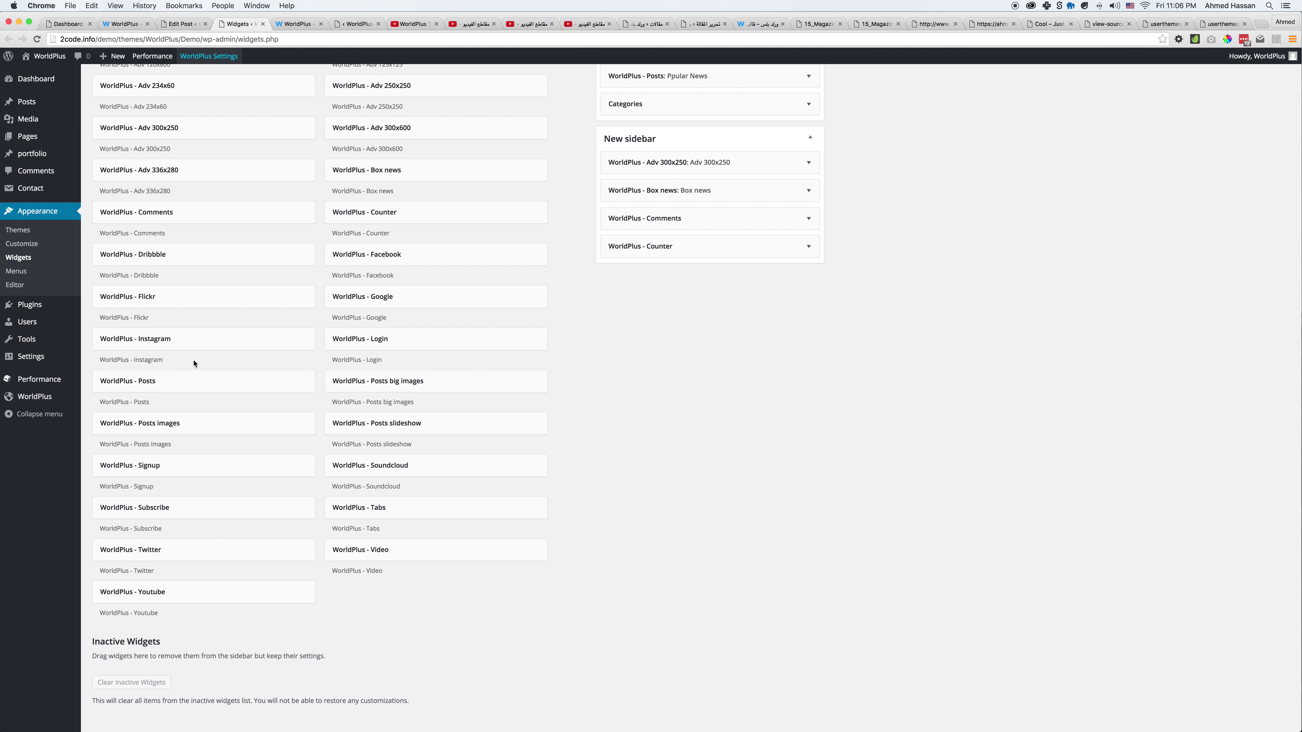
# Open the 'Get The Best Trade-In Price' post from the front page in a new tab
pyautogui.hotkey('ctrl', 'Tab')
pyautogui.moveTo(782, 457); pyautogui.dragTo(812, 460)
pyautogui.scroll(4, 514, 253)
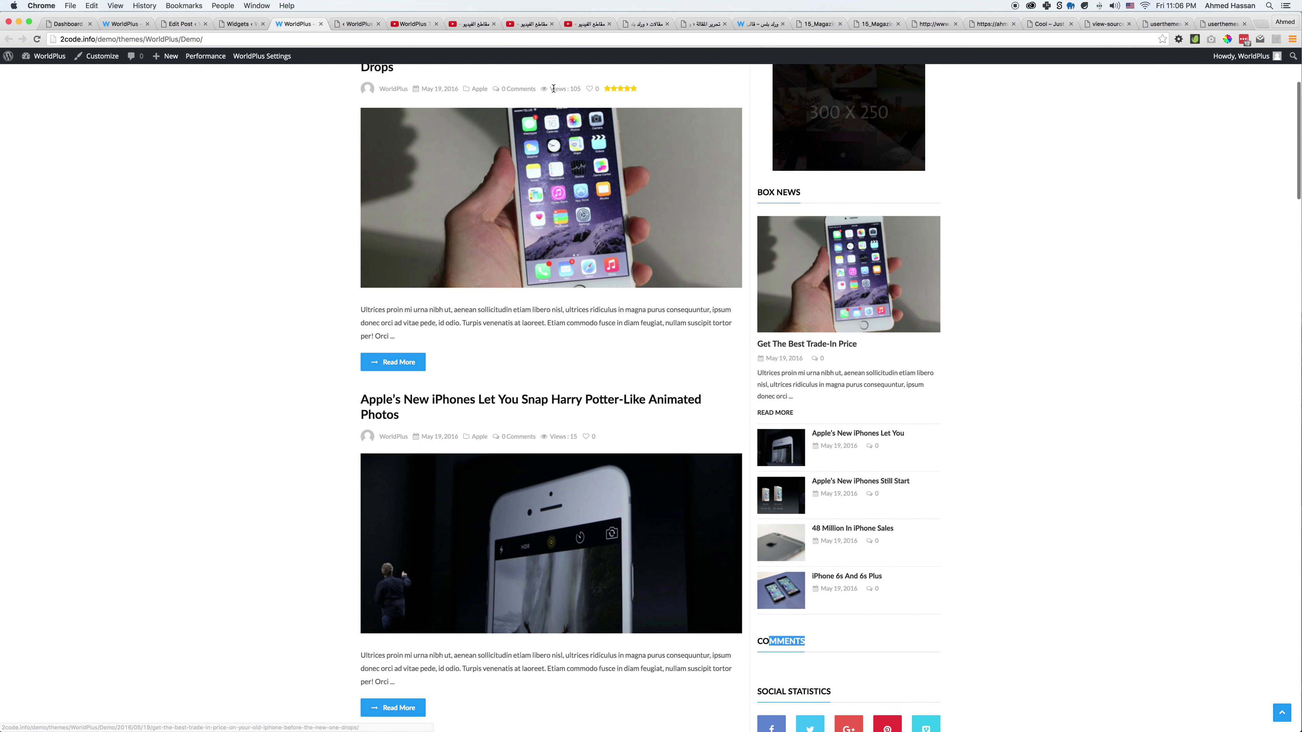
pyautogui.keyDown('super'); pyautogui.click(553, 88); pyautogui.keyUp('super')
pyautogui.hotkey('ctrl', 'Tab')
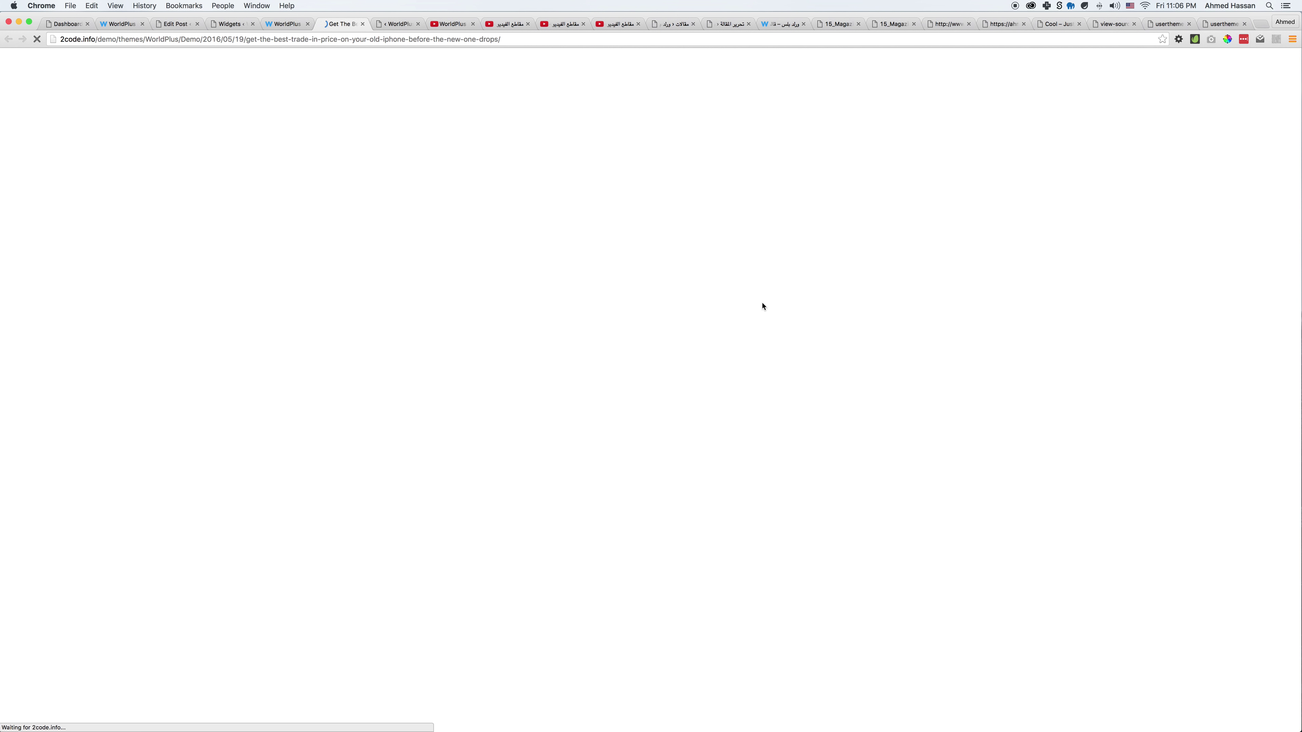
# Post the comment 'Try a comment' on the article
pyautogui.scroll(-20, 639, 408)
pyautogui.click(445, 477)
pyautogui.write('Try a comment')
pyautogui.click(707, 558)
pyautogui.scroll(10, 994, 238)
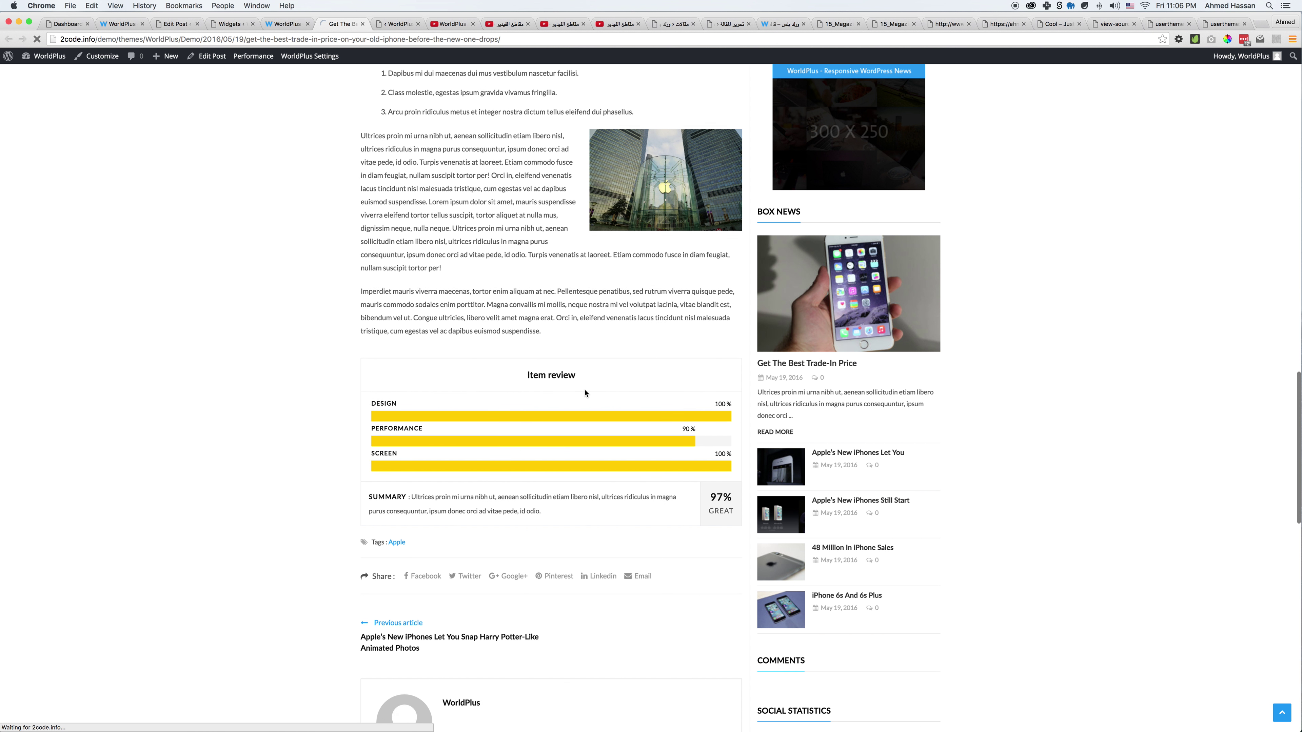
pyautogui.scroll(-2, 585, 393)
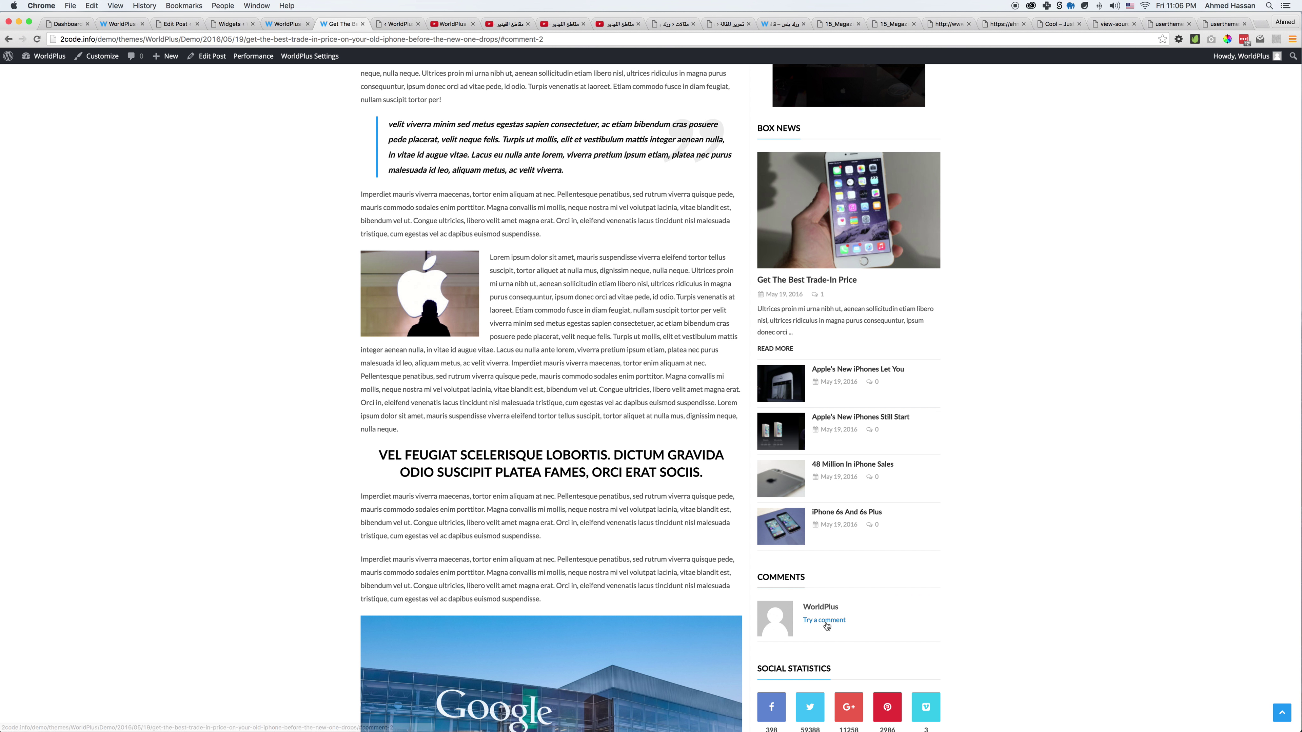
# Open the profile editor in a new tab and set the google-8 image as the avatar
pyautogui.moveTo(1235, 64)
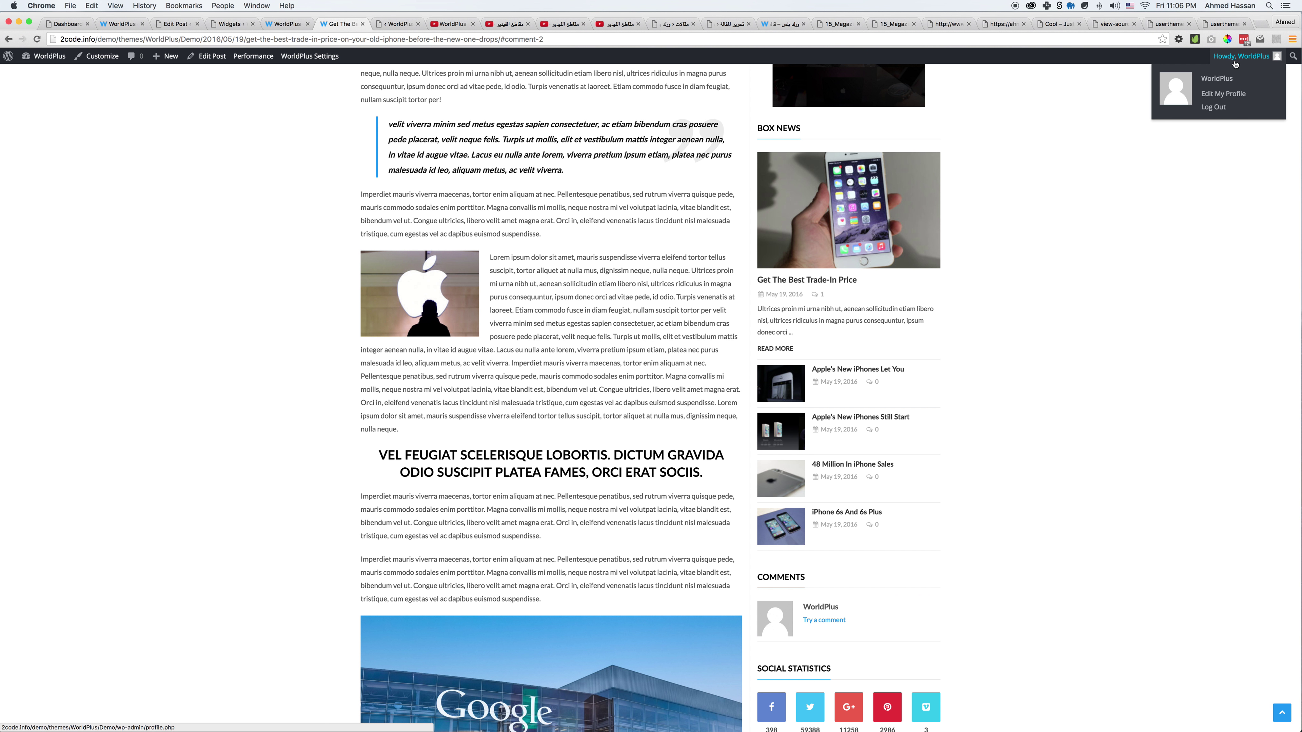
pyautogui.keyDown('super'); pyautogui.click(1224, 93); pyautogui.keyUp('super')
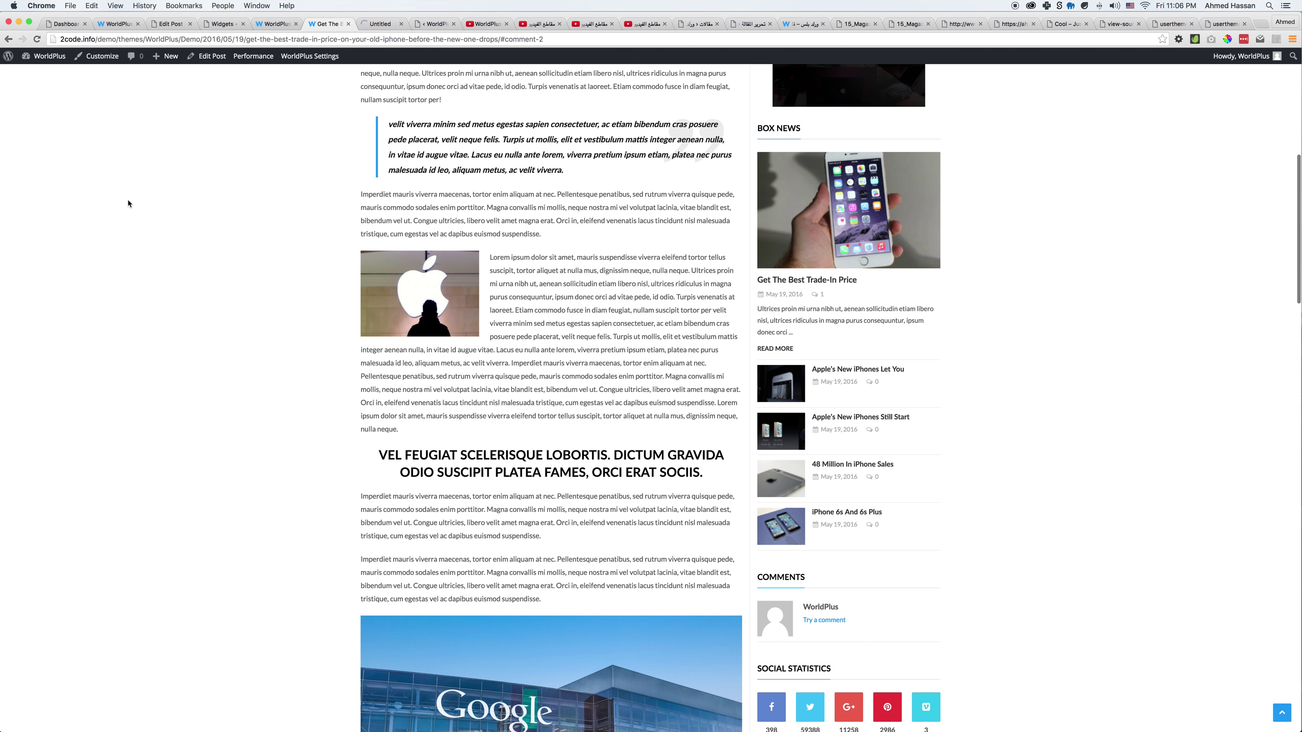
pyautogui.hotkey('ctrl', 'Tab')
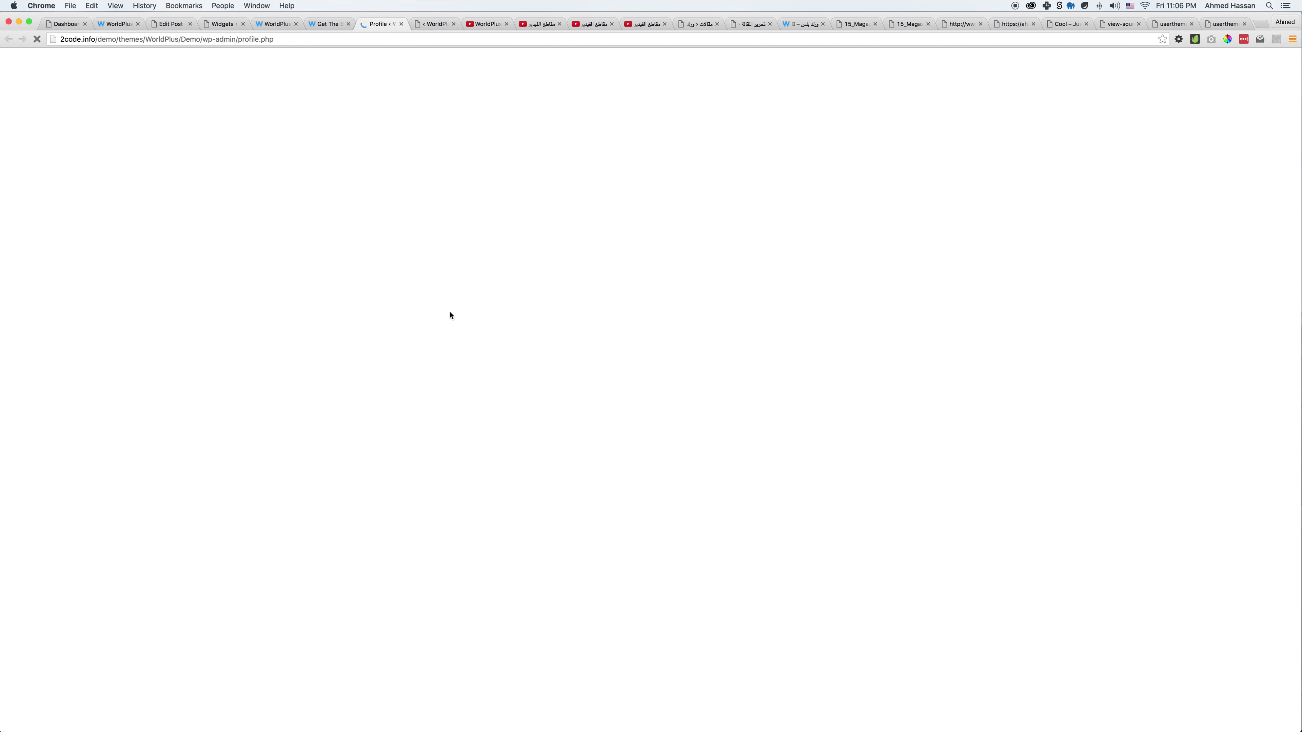
pyautogui.scroll(-2, 494, 381)
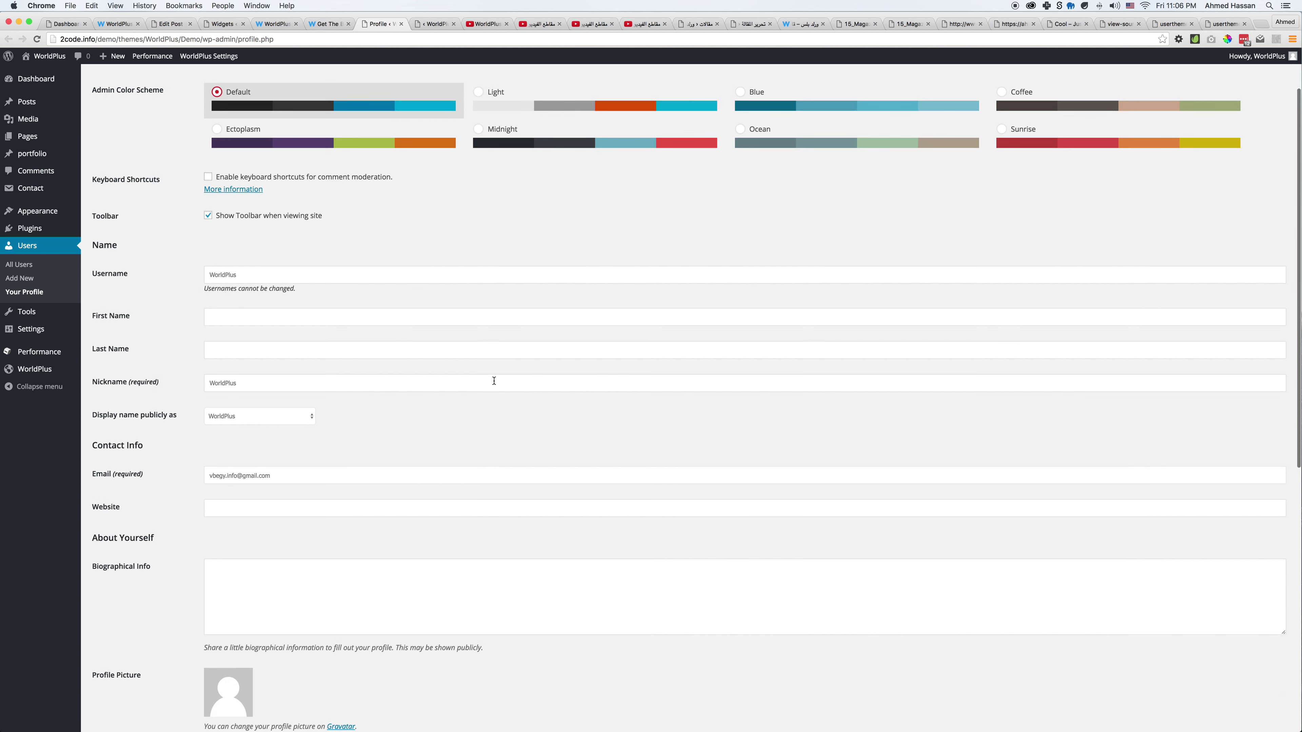
pyautogui.scroll(-10, 494, 381)
pyautogui.click(1093, 392)
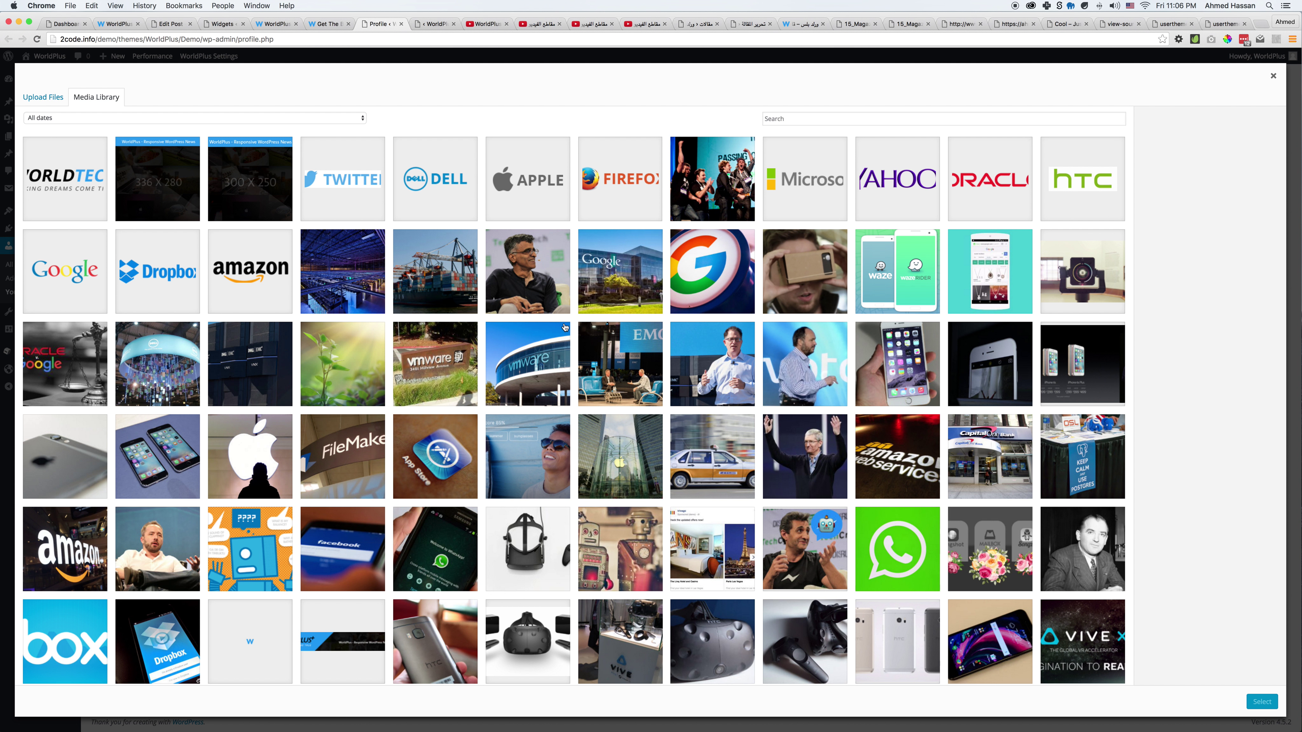
pyautogui.click(535, 283)
pyautogui.click(1262, 702)
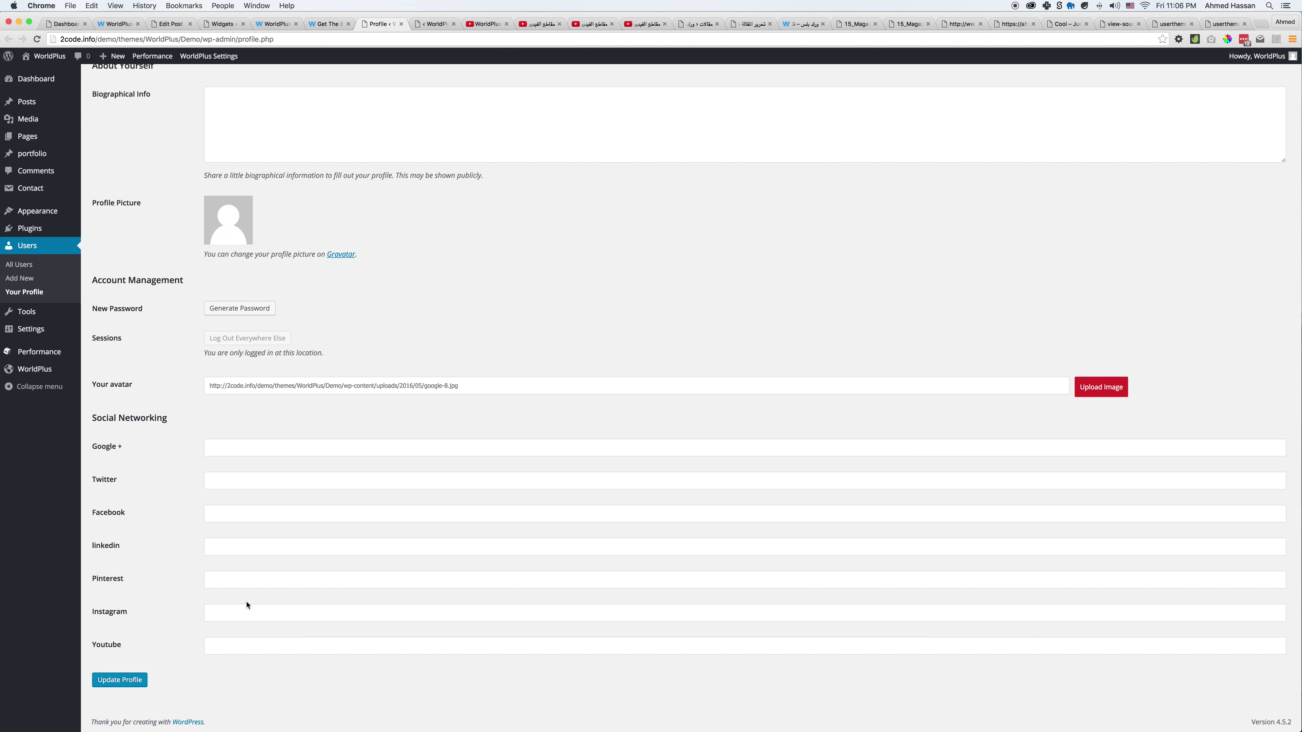
# Fill the Google +, Twitter, Youtube, Instagram, Pinterest, LinkedIn and Facebook links with #
pyautogui.click(226, 449)
pyautogui.click(241, 464)
pyautogui.click(242, 479)
pyautogui.write('#')
pyautogui.click(229, 647)
pyautogui.write('#')
pyautogui.click(226, 613)
pyautogui.write('#')
pyautogui.click(228, 579)
pyautogui.write('#')
pyautogui.click(227, 547)
pyautogui.write('#')
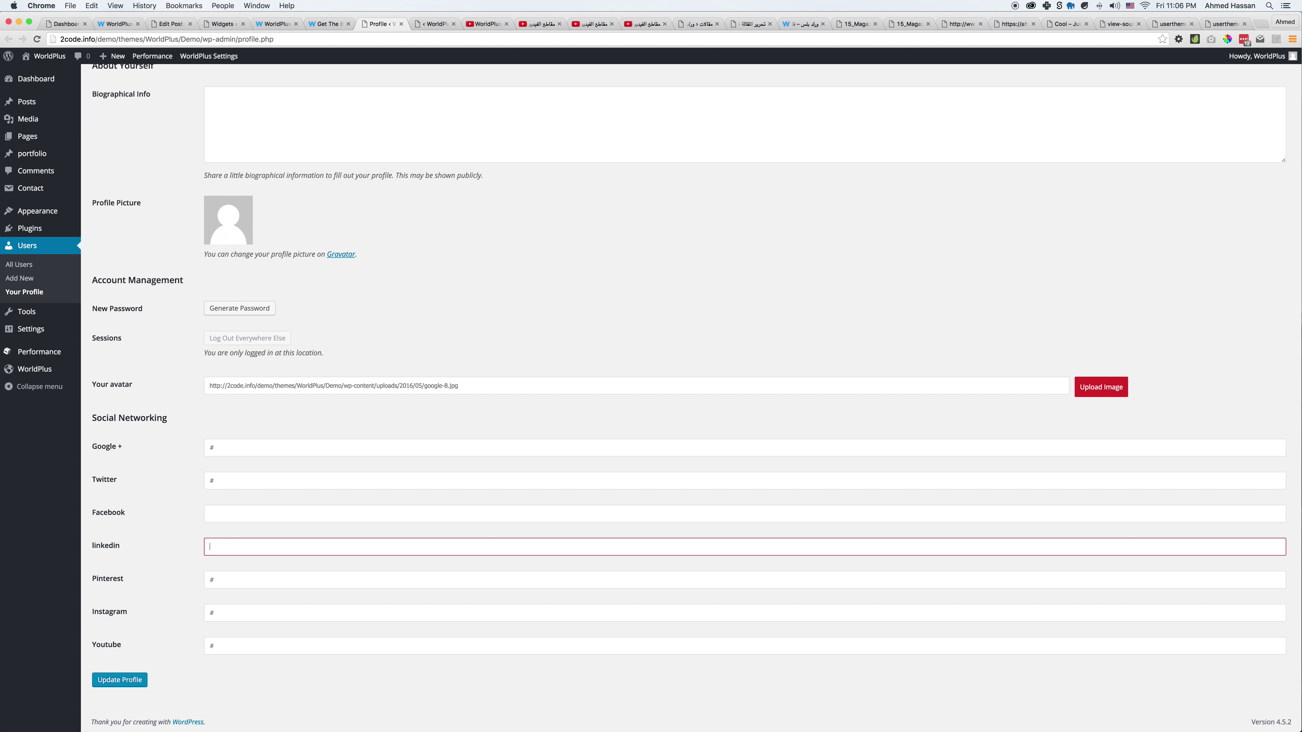
pyautogui.click(228, 514)
pyautogui.write('#')
pyautogui.scroll(2, 229, 513)
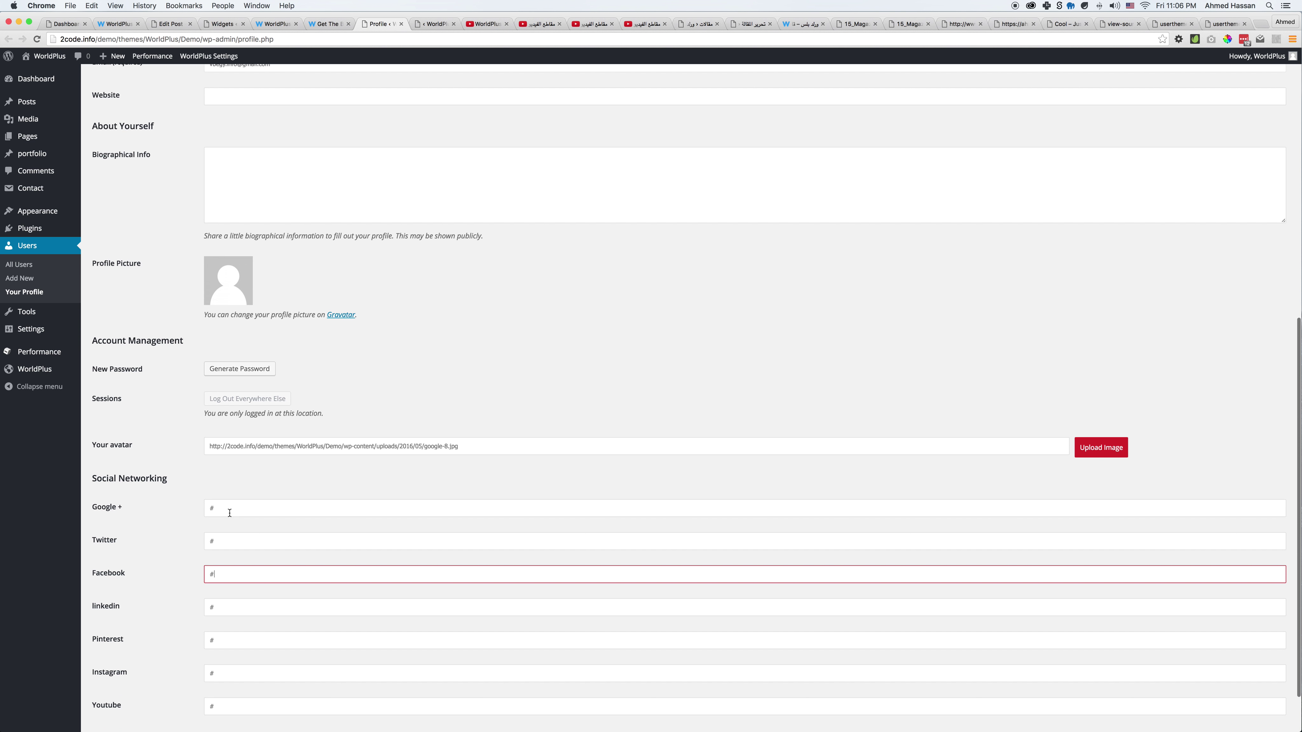
# Set the website to the suggested 2code.info address and update the profile
pyautogui.click(223, 96)
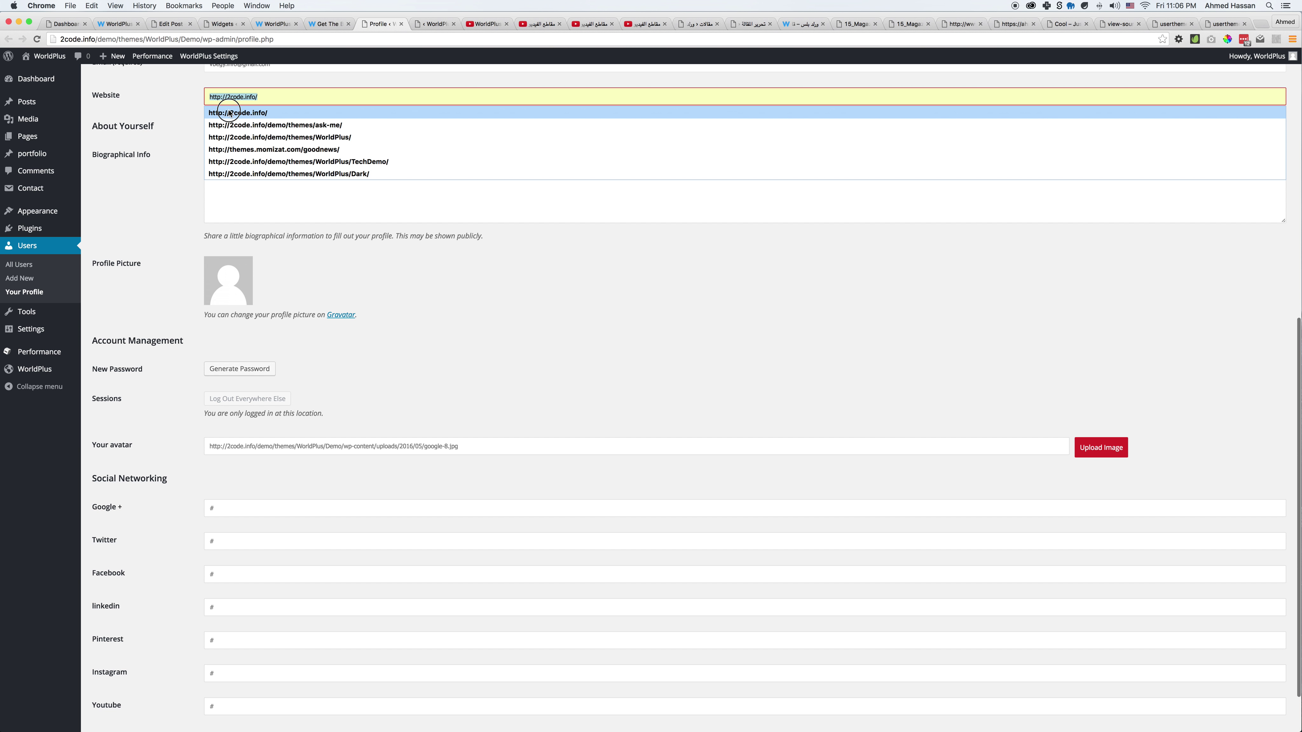
pyautogui.click(225, 108)
pyautogui.scroll(-4, 285, 529)
pyautogui.press('Return')
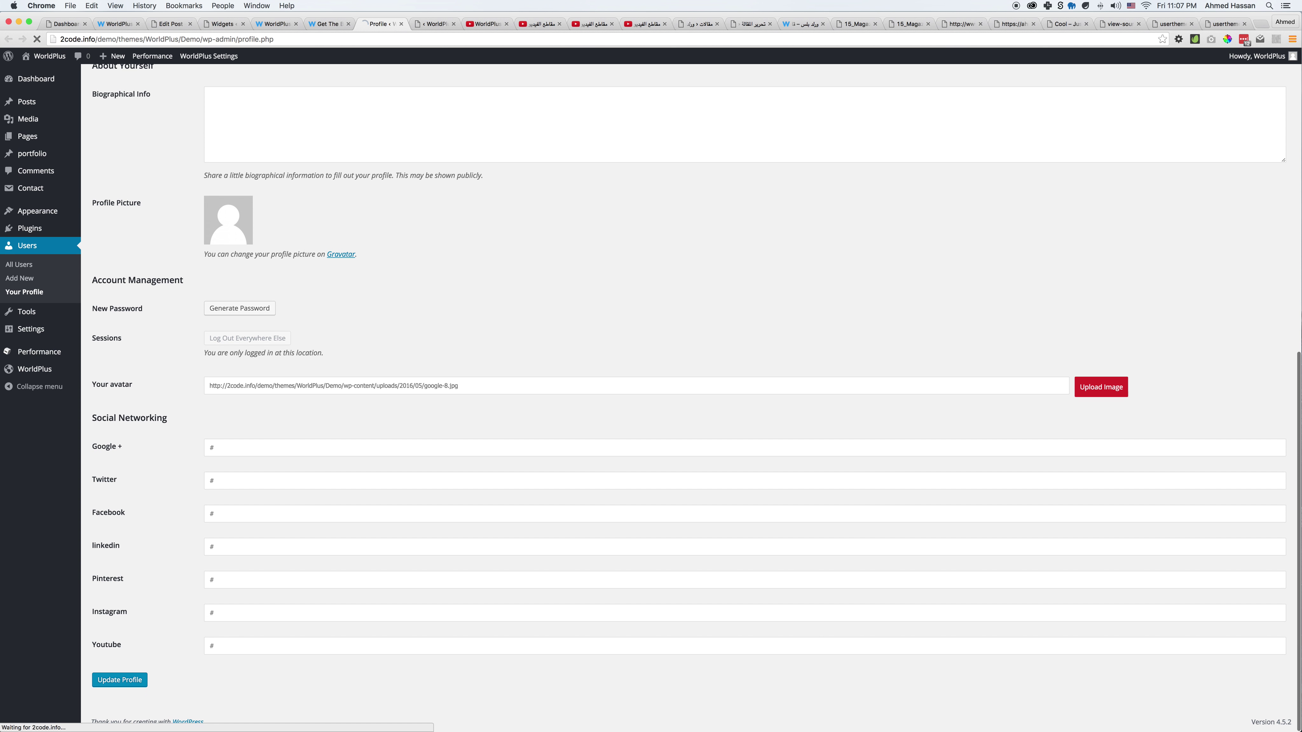
pyautogui.press('super+alt+Left')
# Check the new avatar and social icons in the article's author box, then return to Widgets
pyautogui.scroll(-15, 526, 544)
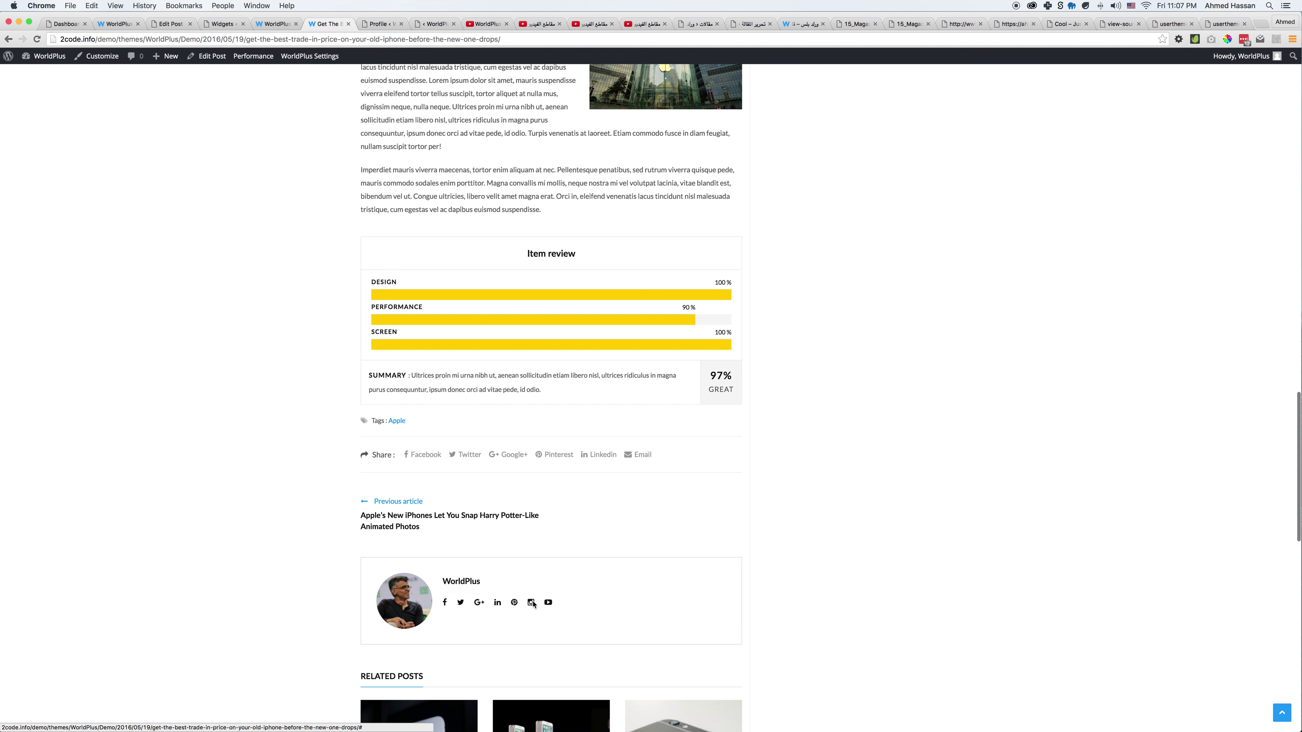
pyautogui.press('super+4')
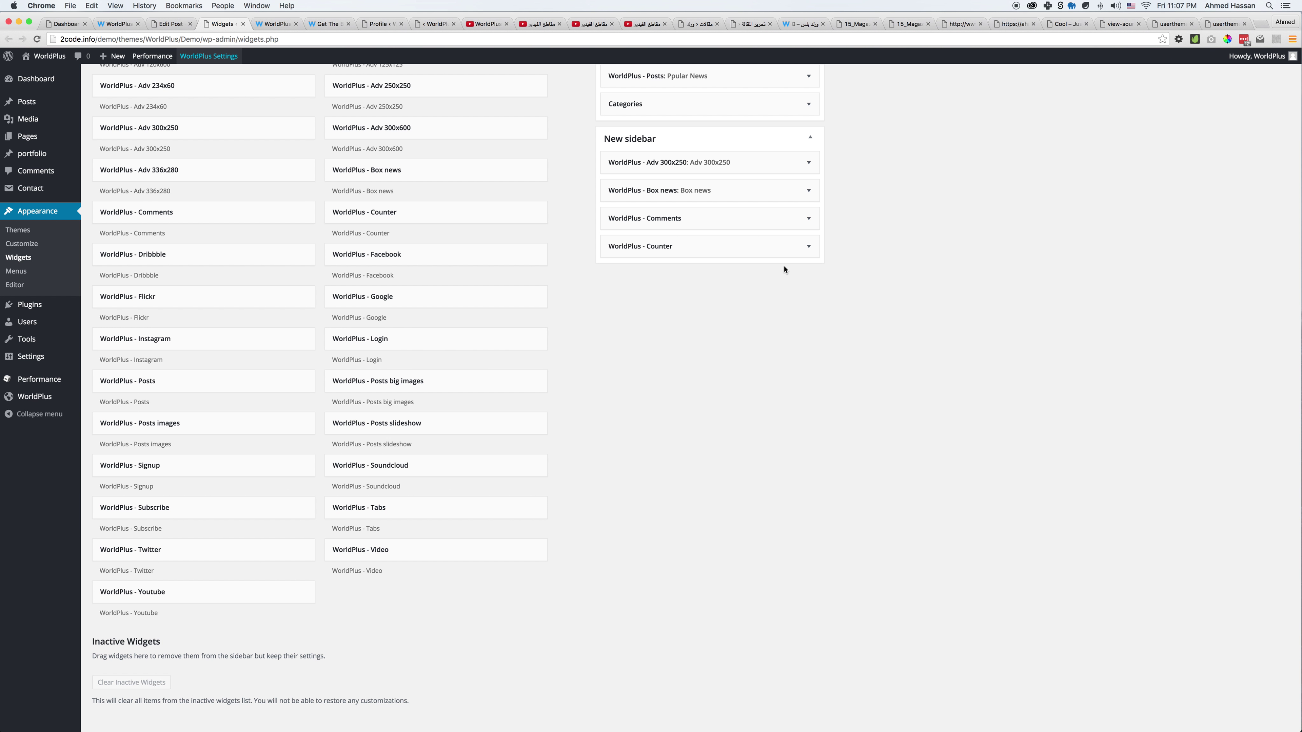
# Delete the Counter, Adv 300x250, Comments and Box news widgets from New sidebar
pyautogui.click(809, 247)
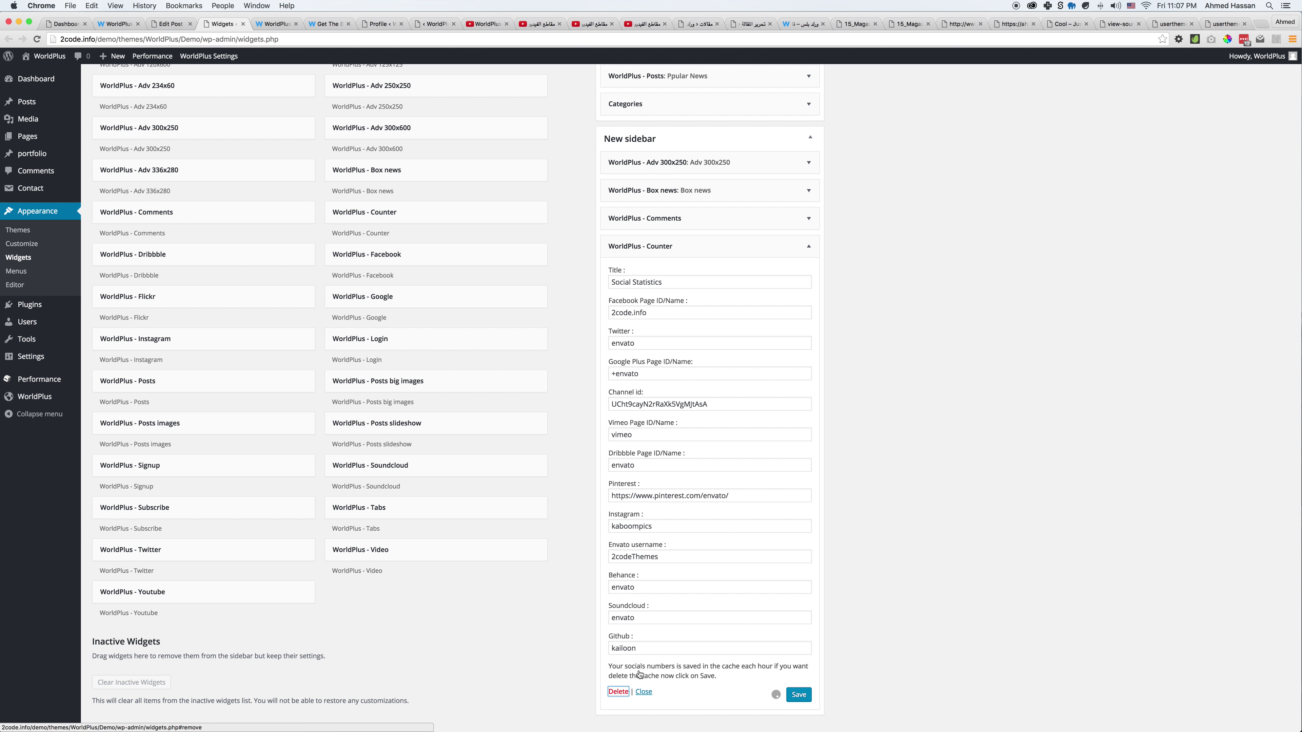
pyautogui.click(809, 219)
pyautogui.click(811, 154)
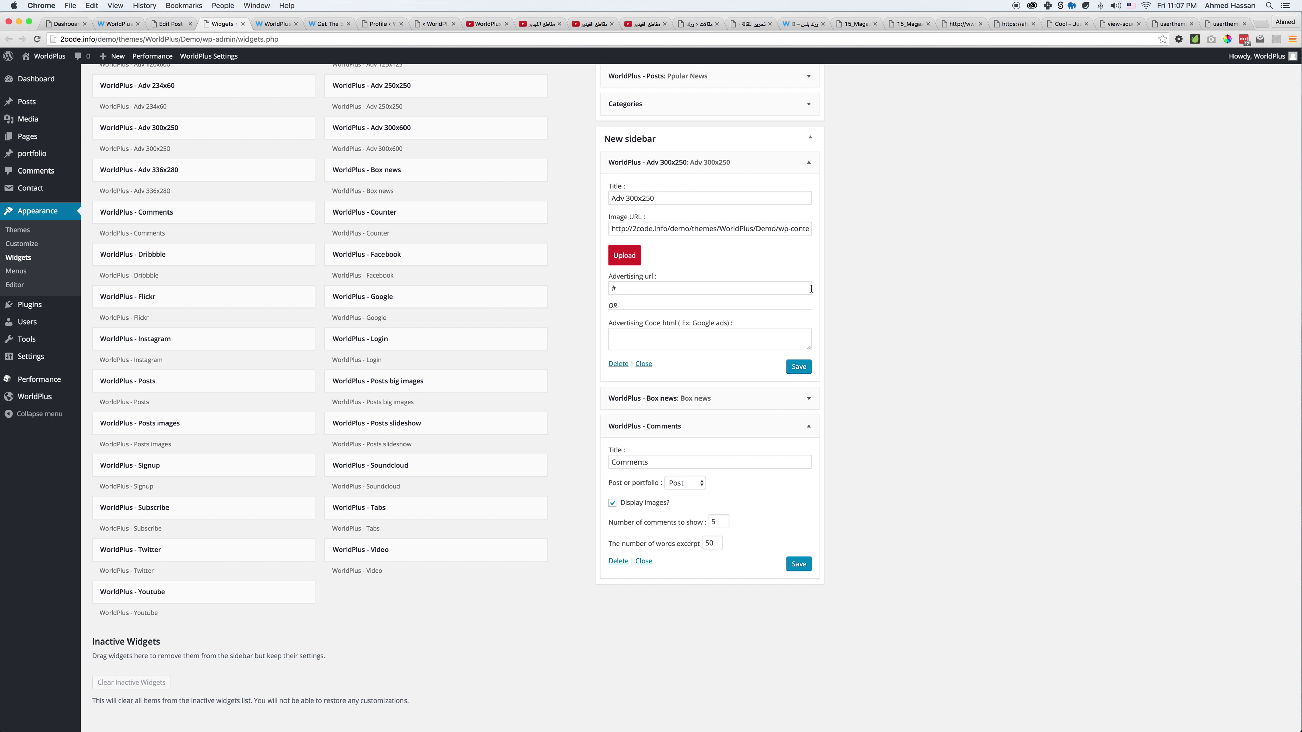
pyautogui.click(808, 399)
pyautogui.click(619, 364)
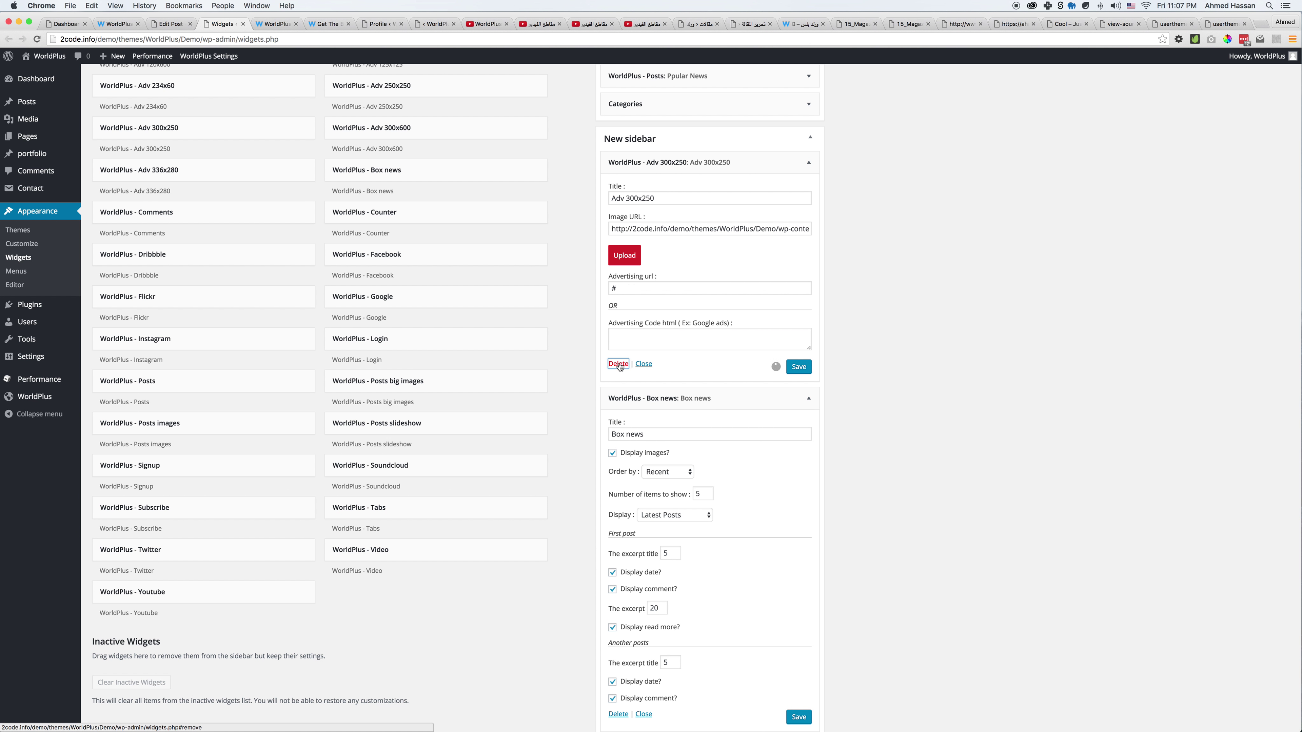
pyautogui.click(618, 648)
pyautogui.click(618, 478)
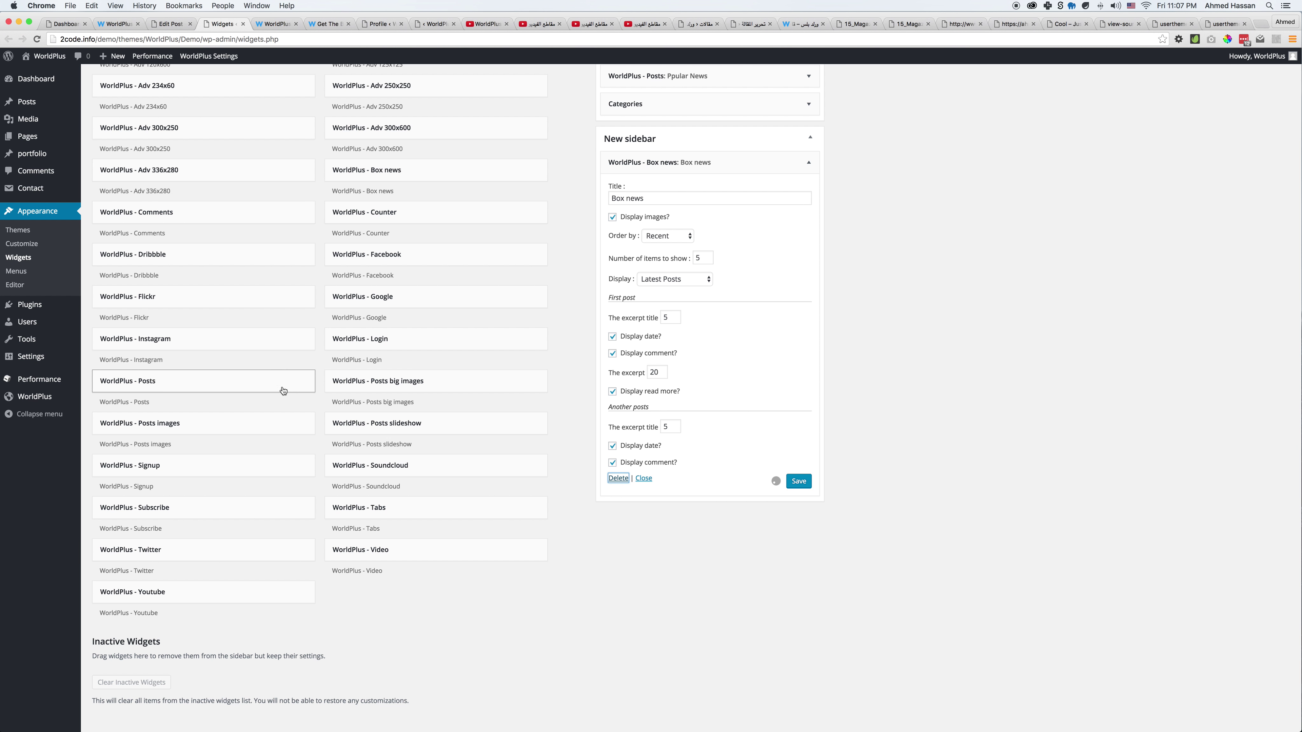
# Add and save a Dribbble widget in New sidebar, then add a Facebook widget below it
pyautogui.moveTo(174, 264); pyautogui.dragTo(691, 172)
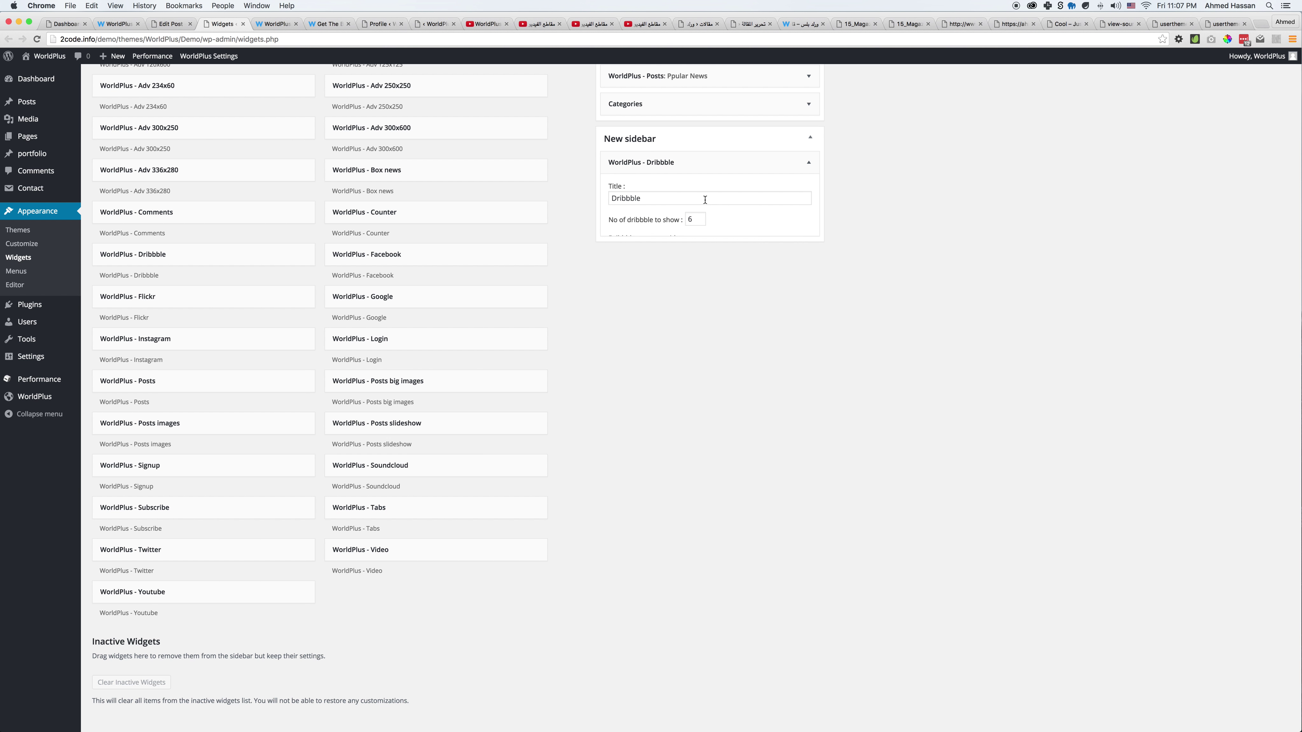
pyautogui.click(792, 279)
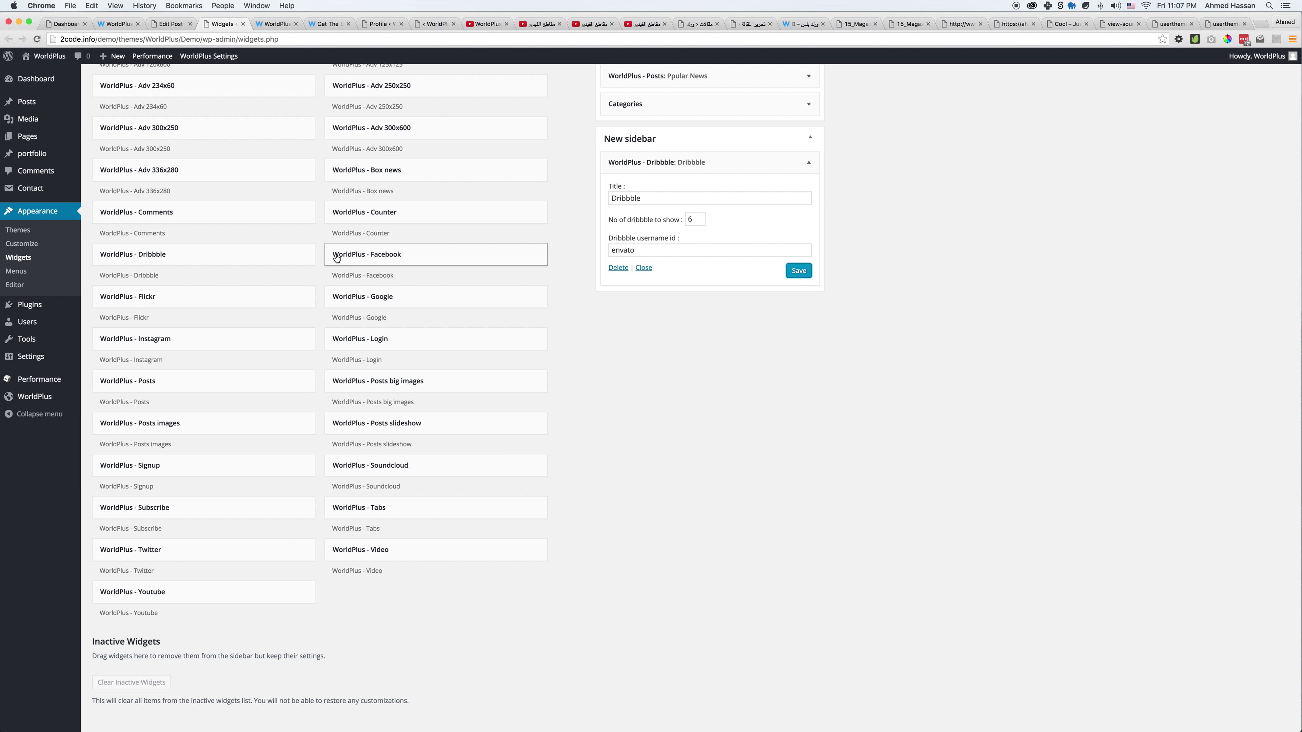
pyautogui.moveTo(345, 260); pyautogui.dragTo(666, 295)
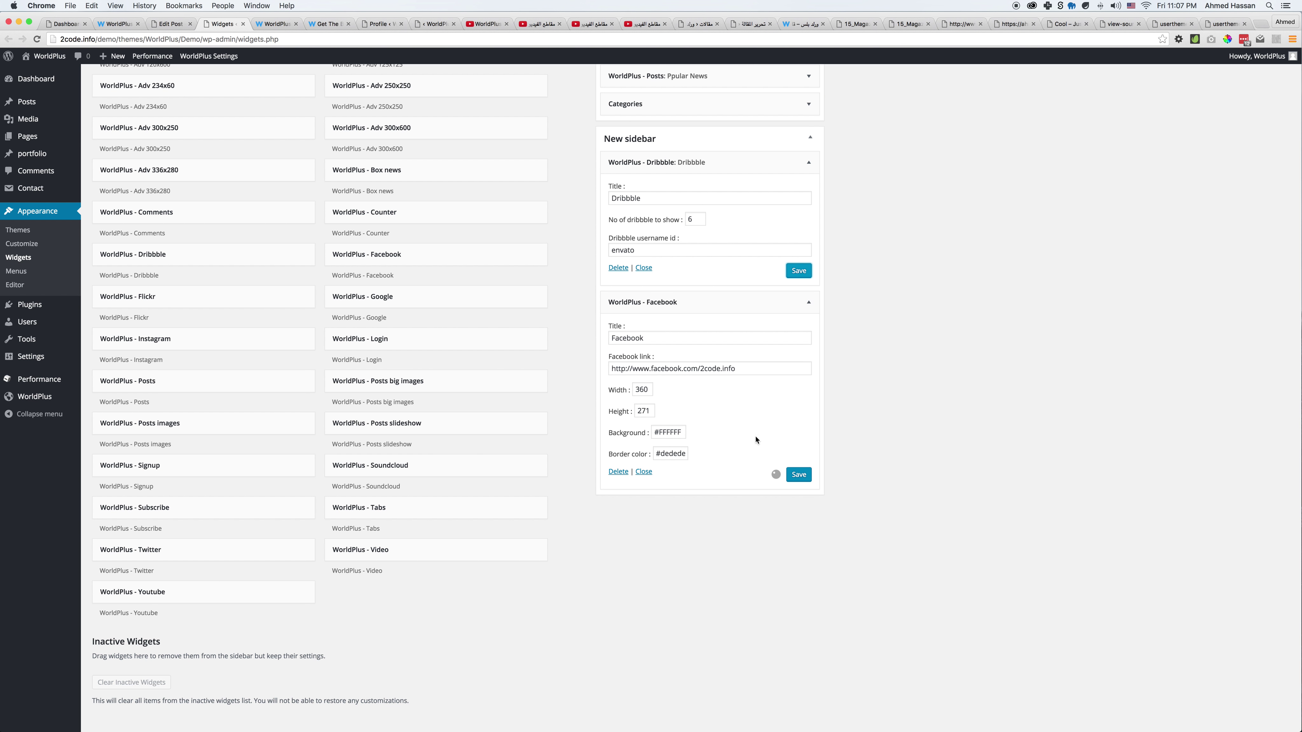